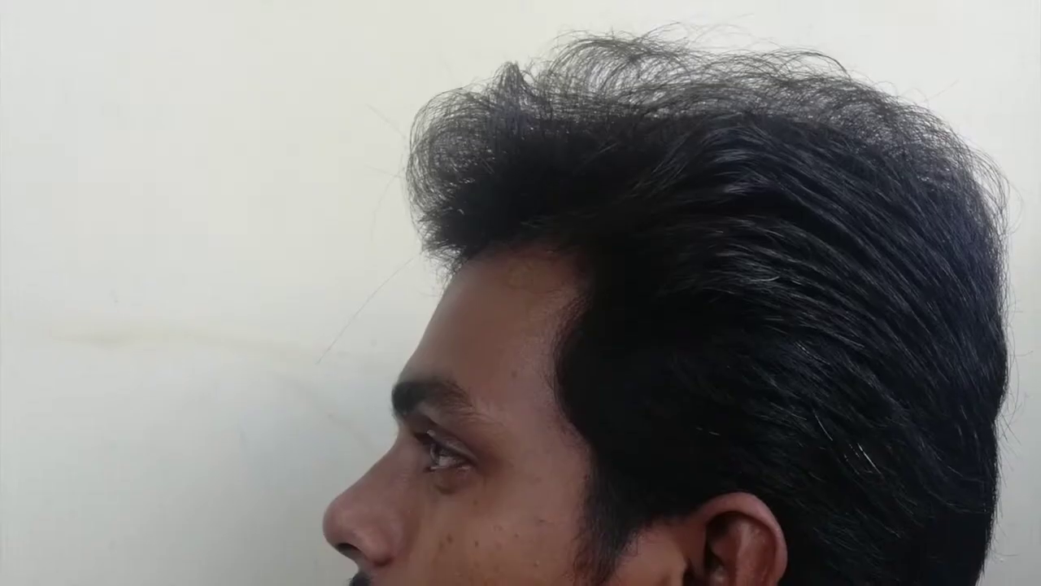
Step: Launch Adobe Photoshop CC 2019 from Spotlight
key("Return")
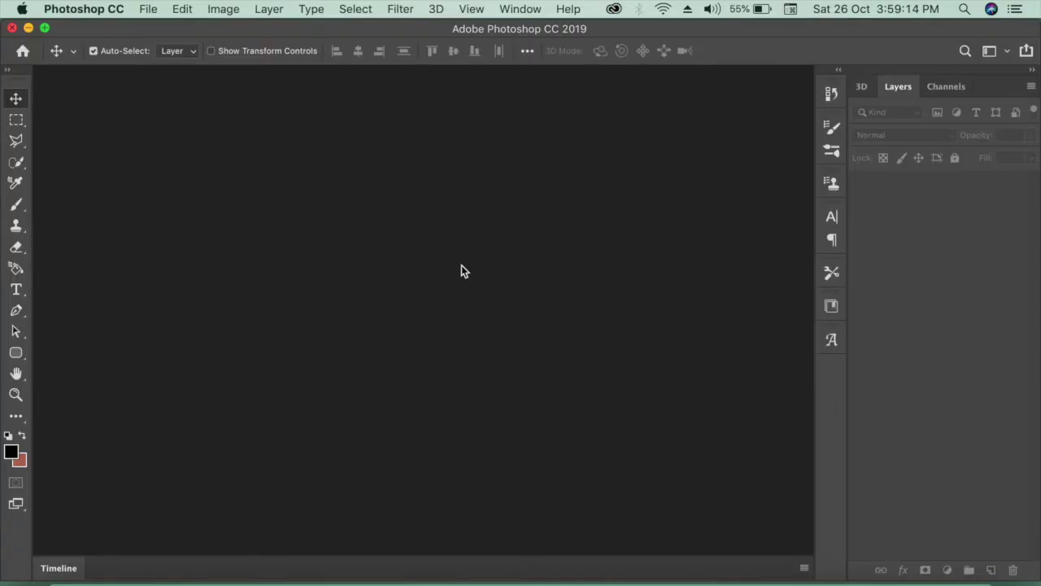
Step: Create a new 530×800 px document at 72 ppi
left_click(161, 8)
left_click(175, 32)
left_click(792, 221)
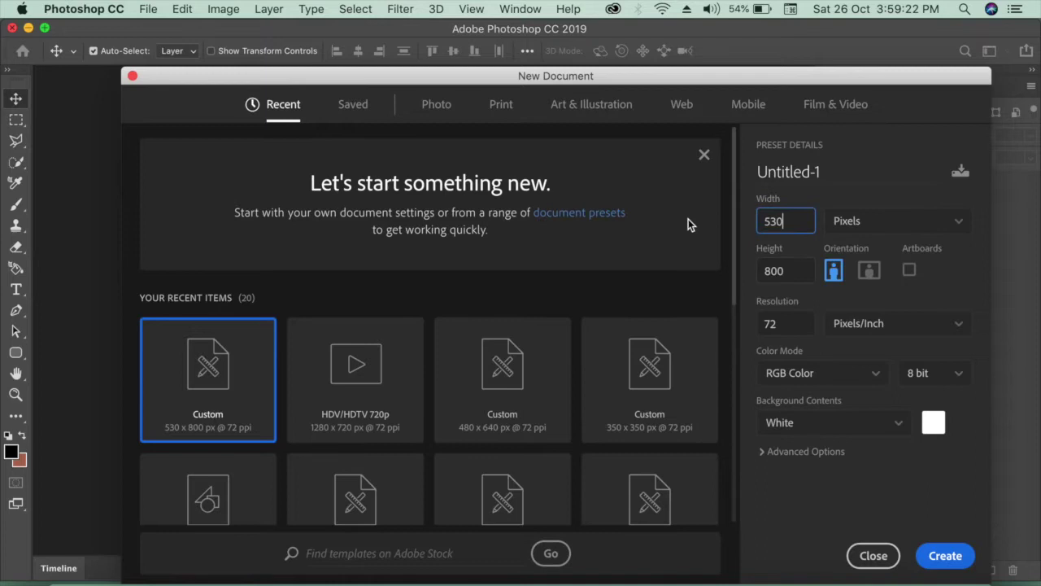
key("Tab")
key("Tab")
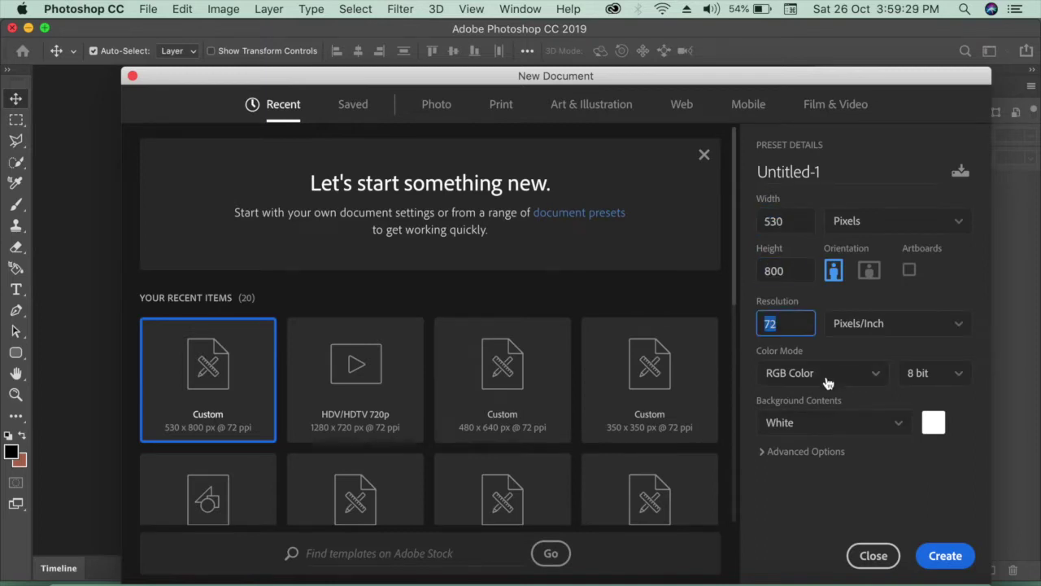
left_click(946, 557)
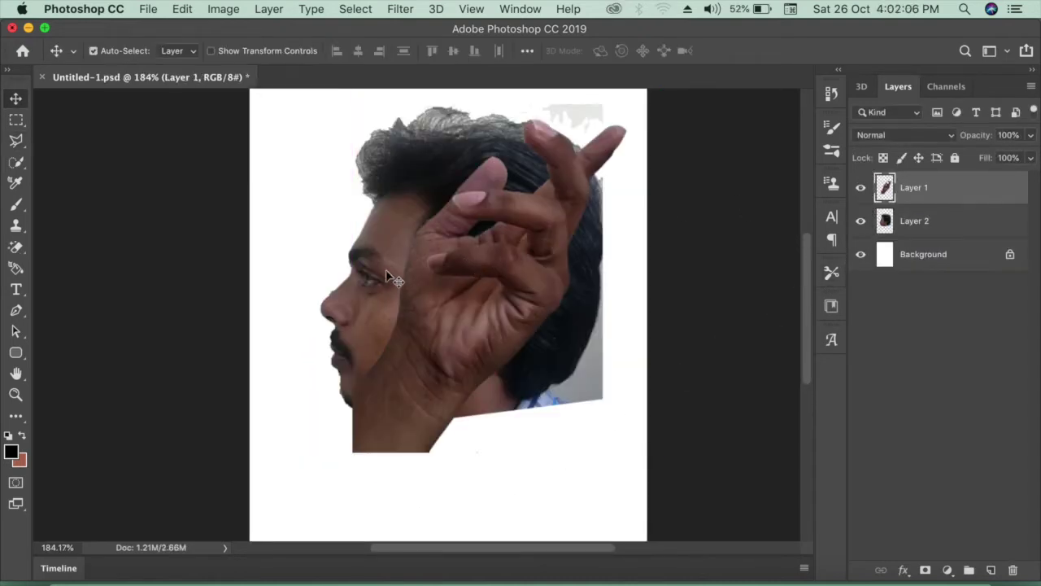
Step: Hide the face layer and softly erase the hand's wrist with a 90 px eraser
key("e")
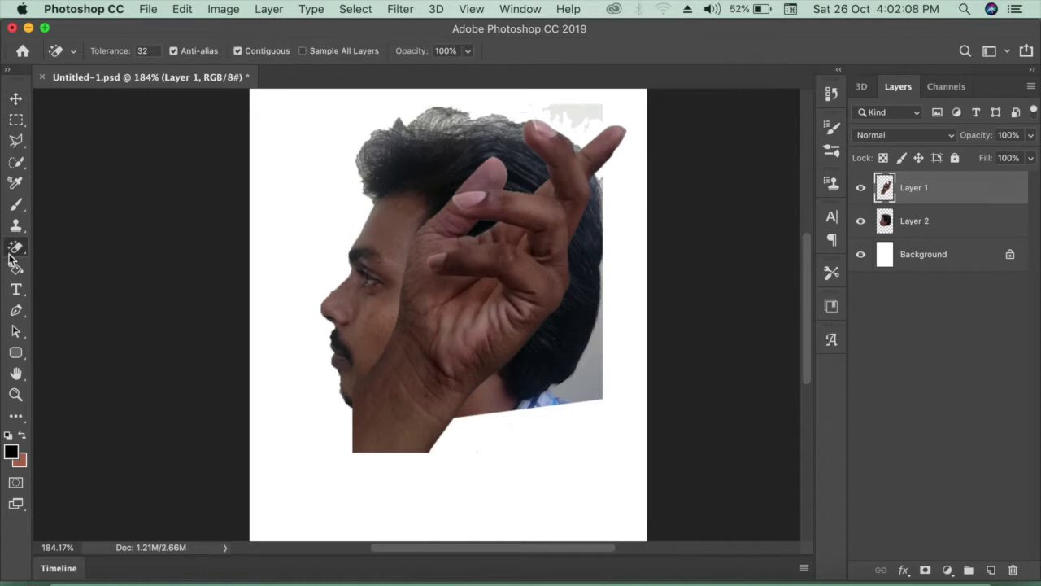
right_click(16, 247)
left_click(64, 245)
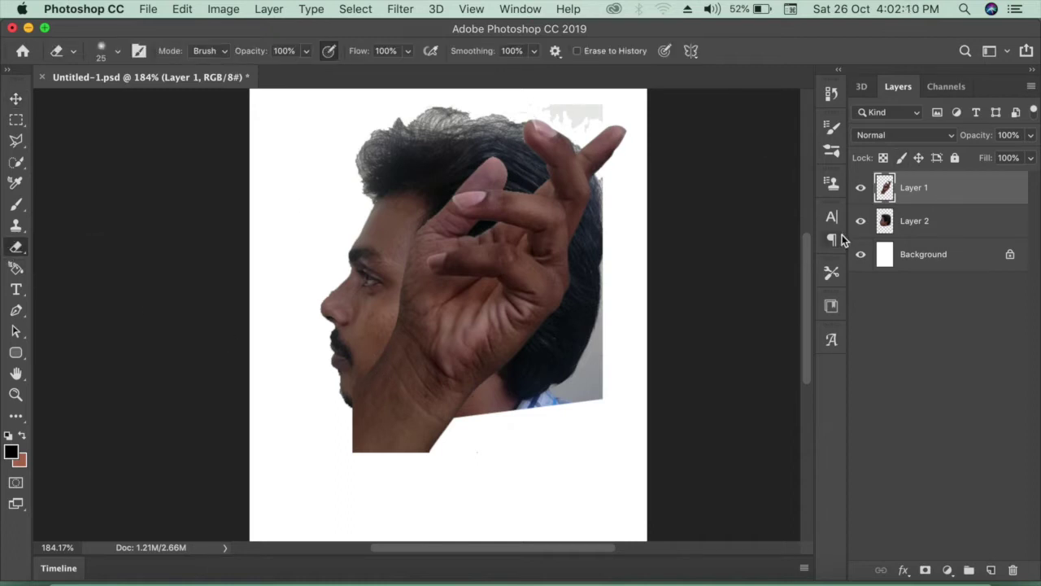
left_click(860, 221)
key("bracketright")
key("bracketright")
key("bracketright")
key("bracketright")
key("bracketright")
key("bracketright")
mouse_move(316, 388)
left_mouse_down()
mouse_move(344, 430)
mouse_move(458, 425)
mouse_move(337, 366)
mouse_move(462, 415)
mouse_move(548, 433)
left_mouse_up()
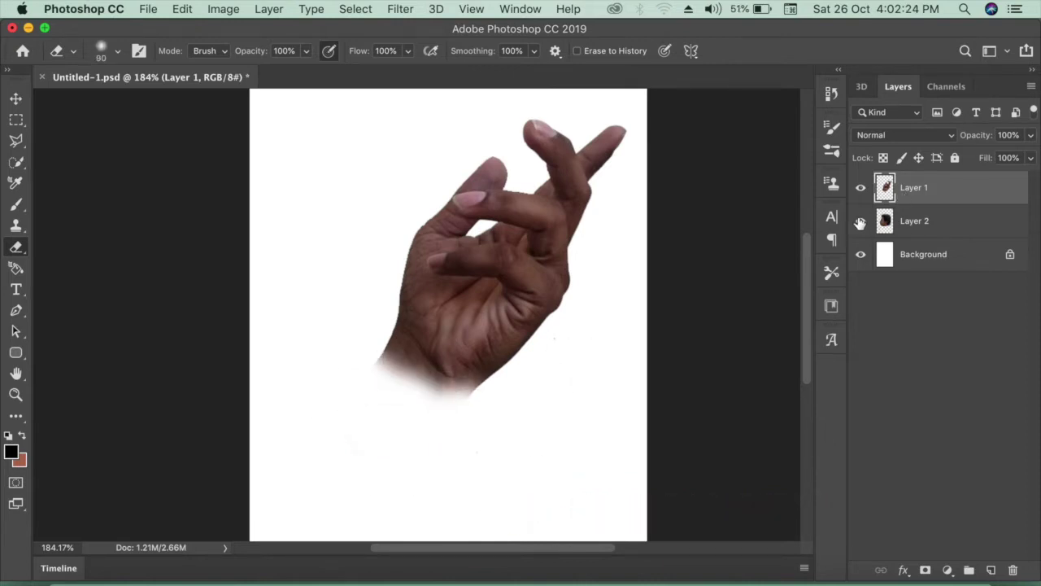
left_click(861, 222)
Step: Move the face layer above the hand layer and nudge the head down slightly
left_click_drag(909, 222, 912, 236)
left_click(941, 194)
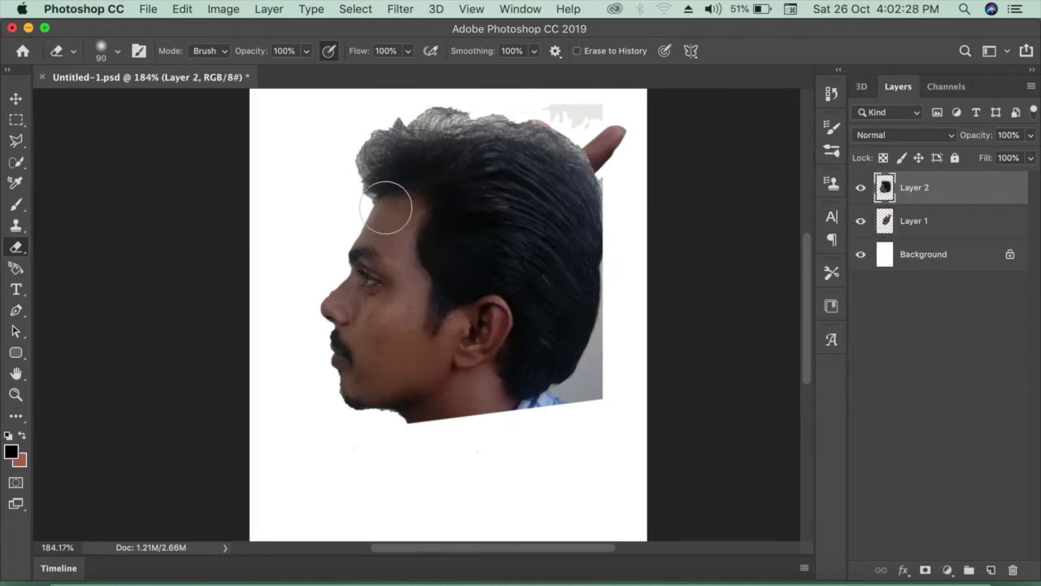
key("v")
left_click_drag(469, 238, 470, 253)
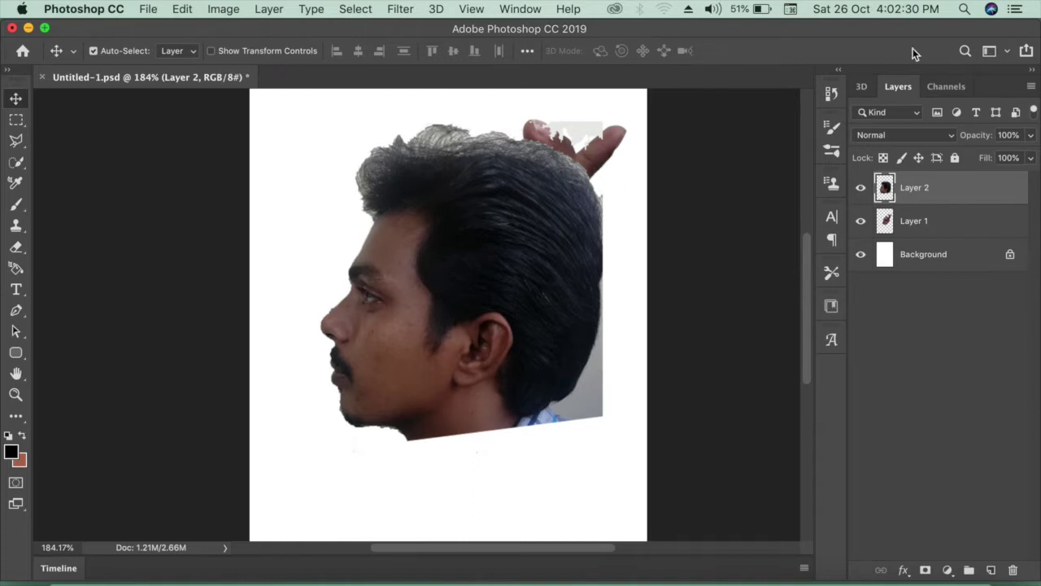
Step: Drop the head layer to 35% opacity and move it down over the hand
left_click(1033, 136)
left_click_drag(987, 157, 979, 154)
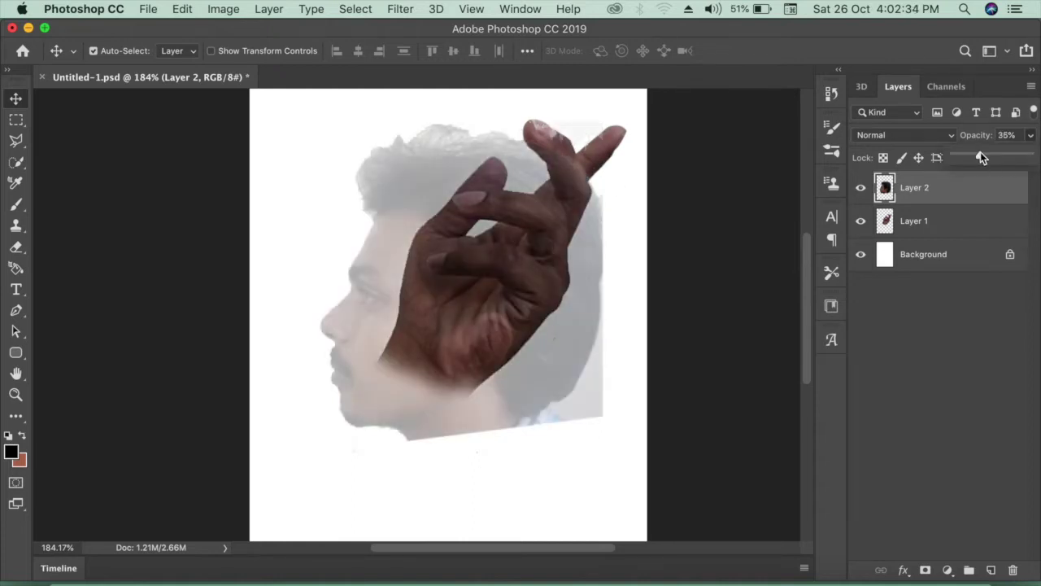
mouse_move(405, 281)
left_mouse_down()
mouse_move(390, 273)
mouse_move(417, 288)
left_mouse_up()
Step: Scale the head to 84.3% and rotate it about -6° to align over the hand
key("ctrl+t")
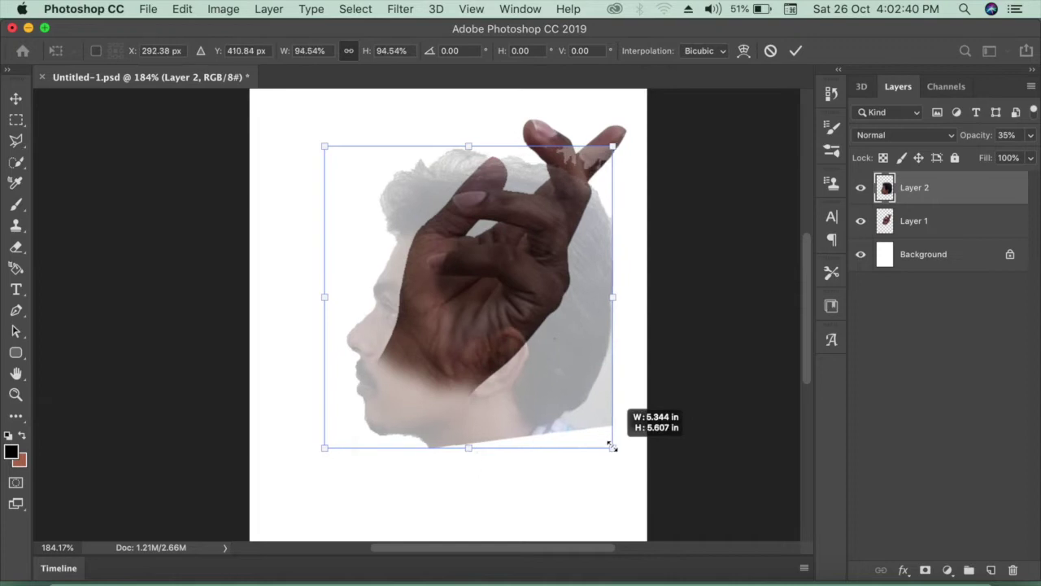
left_click_drag(629, 464, 582, 416)
left_click_drag(407, 310, 436, 319)
left_click_drag(633, 282, 627, 264)
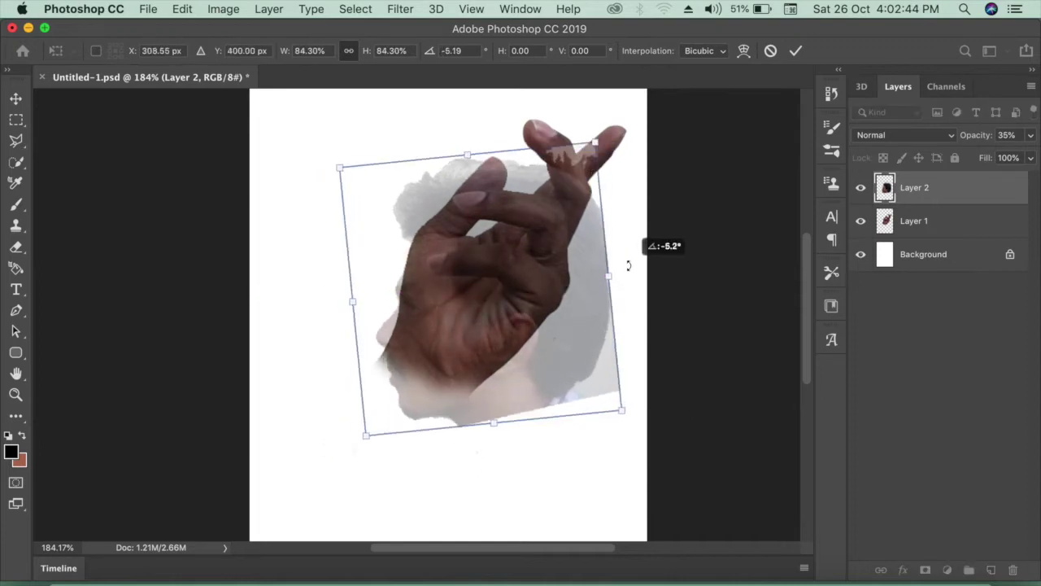
left_click_drag(493, 315, 498, 306)
scroll(425, 309, "up", 2, "alt")
scroll(426, 309, "up", 3, "alt")
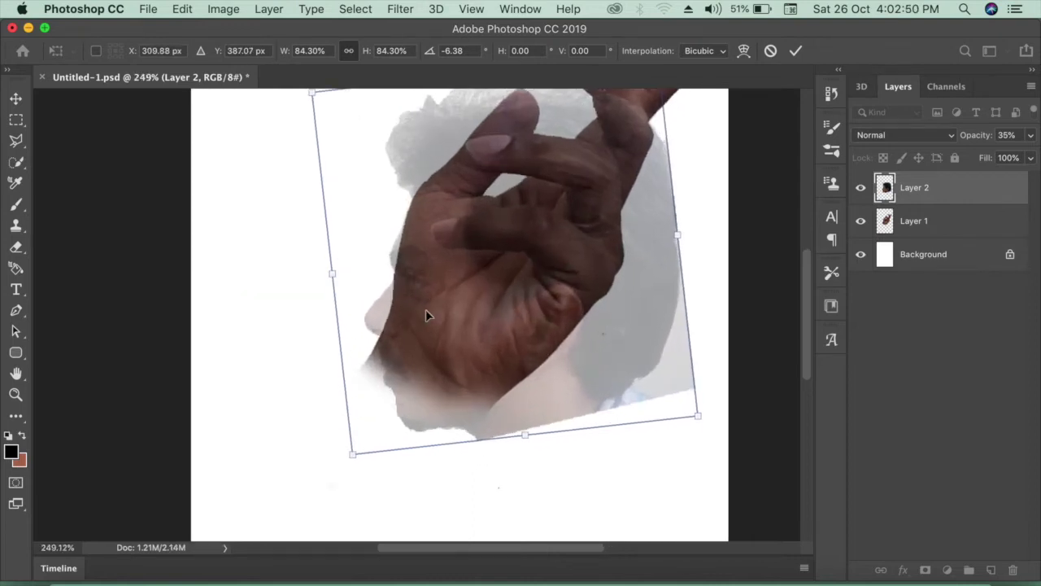
key("Return")
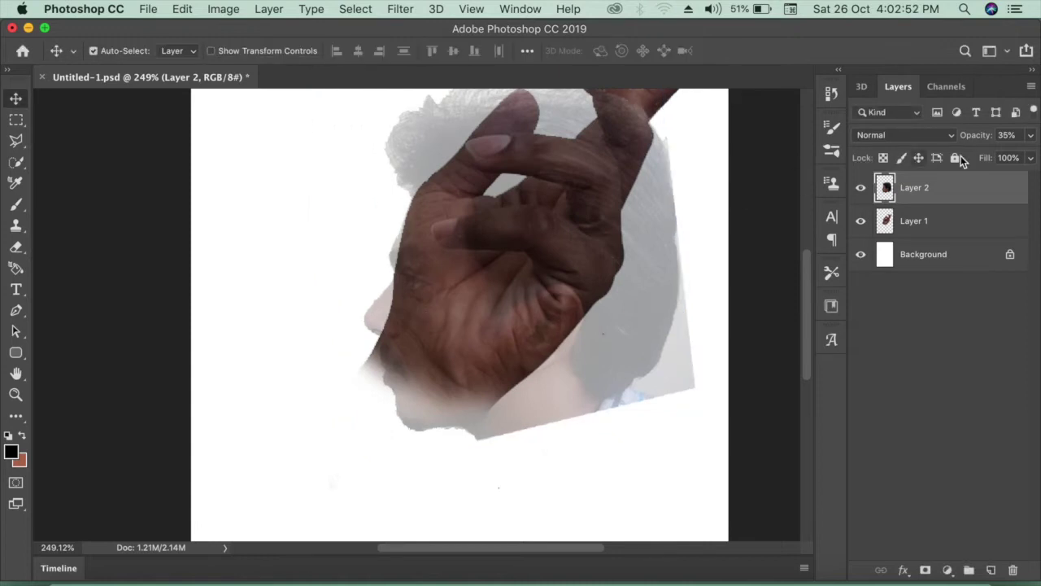
Step: Restore the head layer to 100% opacity
scroll(625, 198, "up", 3)
left_click(1031, 136)
left_click_drag(982, 154, 1029, 155)
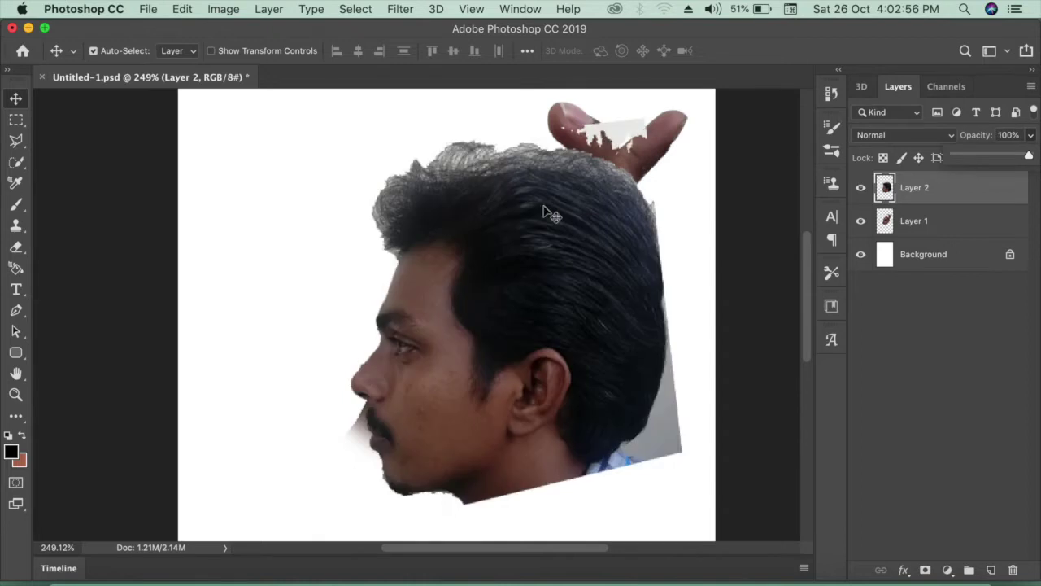
Step: Erase the man's hair and ear area so the hand shows through
key("e")
mouse_move(472, 203)
left_mouse_down()
mouse_move(395, 233)
mouse_move(480, 183)
mouse_move(545, 126)
mouse_move(372, 214)
mouse_move(593, 349)
mouse_move(458, 283)
left_mouse_up()
key("bracketleft")
key("bracketleft")
key("bracketleft")
mouse_move(484, 317)
left_mouse_down()
mouse_move(542, 383)
mouse_move(582, 296)
mouse_move(570, 391)
mouse_move(402, 442)
mouse_move(516, 435)
left_mouse_up()
scroll(593, 272, "up", 2)
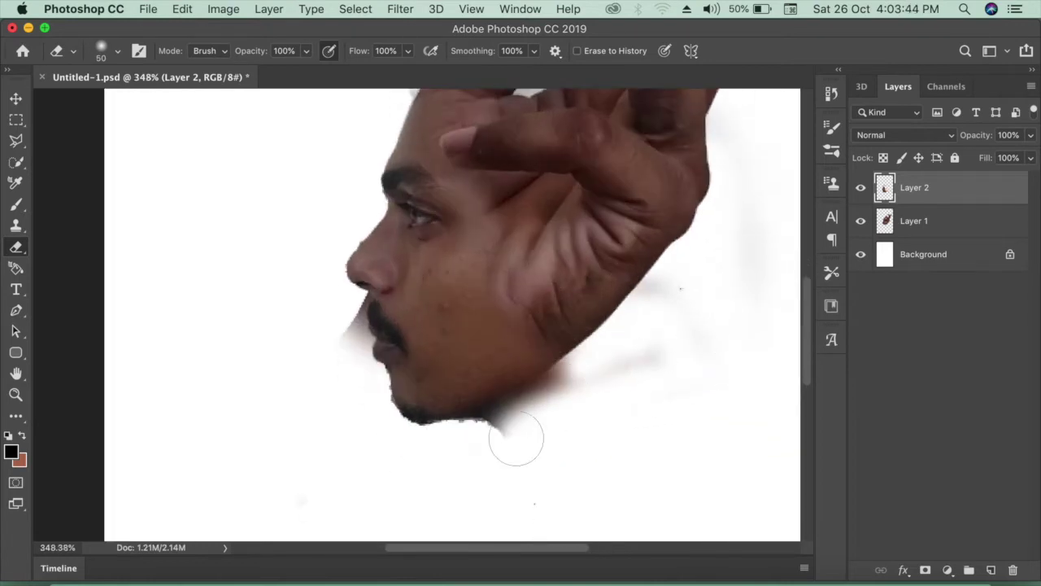
Step: Draw a pen path around the grey shadow under the jaw and make it a selection
left_click(944, 223)
key("p")
left_click(887, 192)
left_click(563, 355)
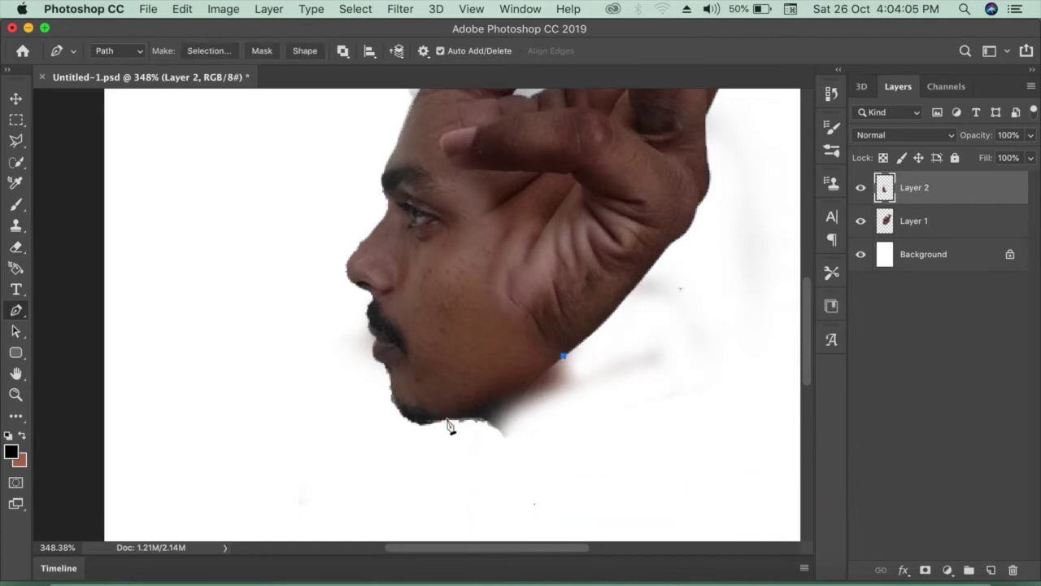
left_click_drag(404, 450, 368, 446)
left_click(449, 478)
left_click(608, 465)
left_click(695, 403)
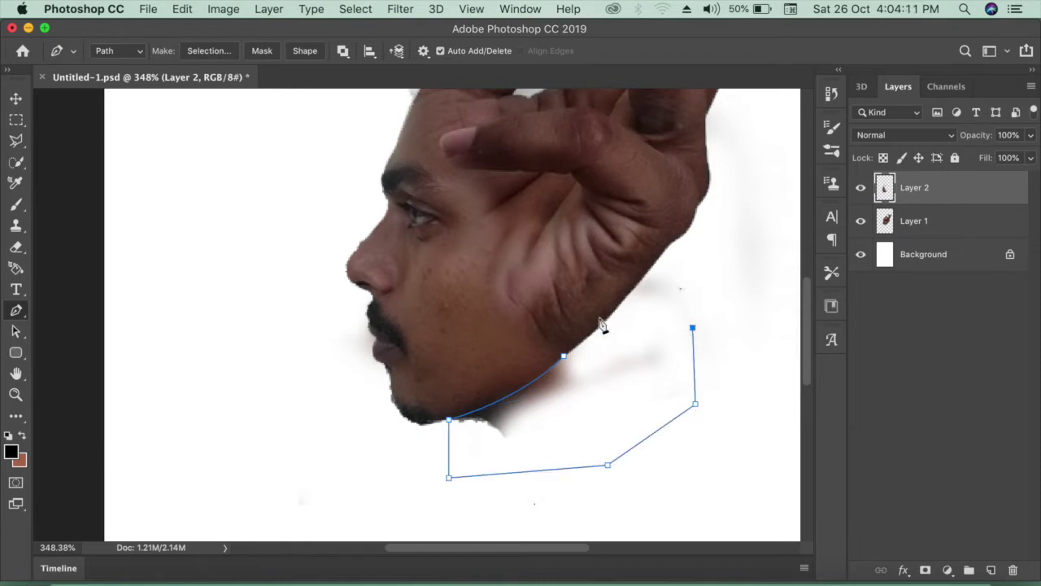
right_click(627, 345)
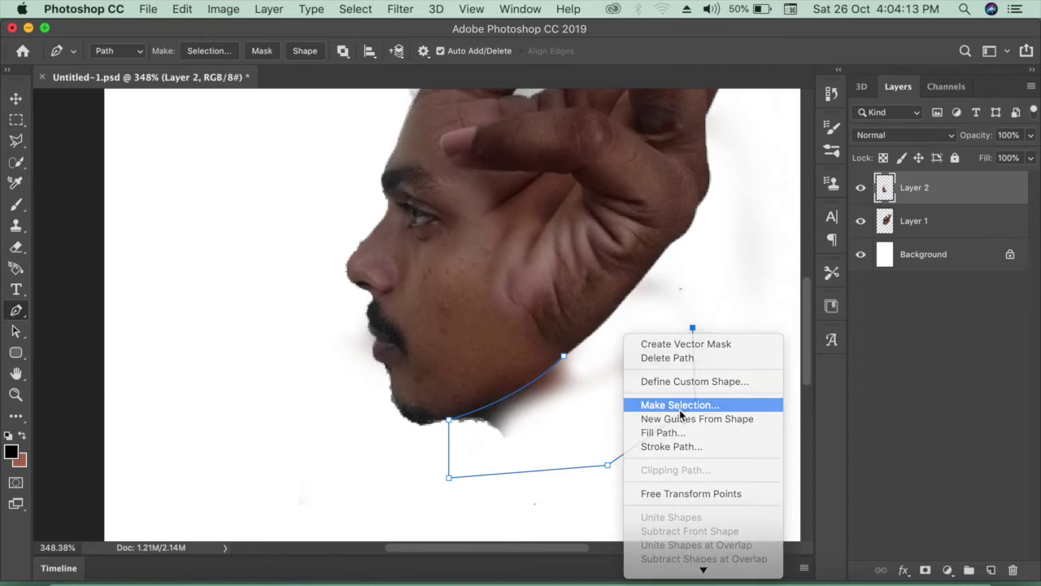
left_click(679, 404)
key("Return")
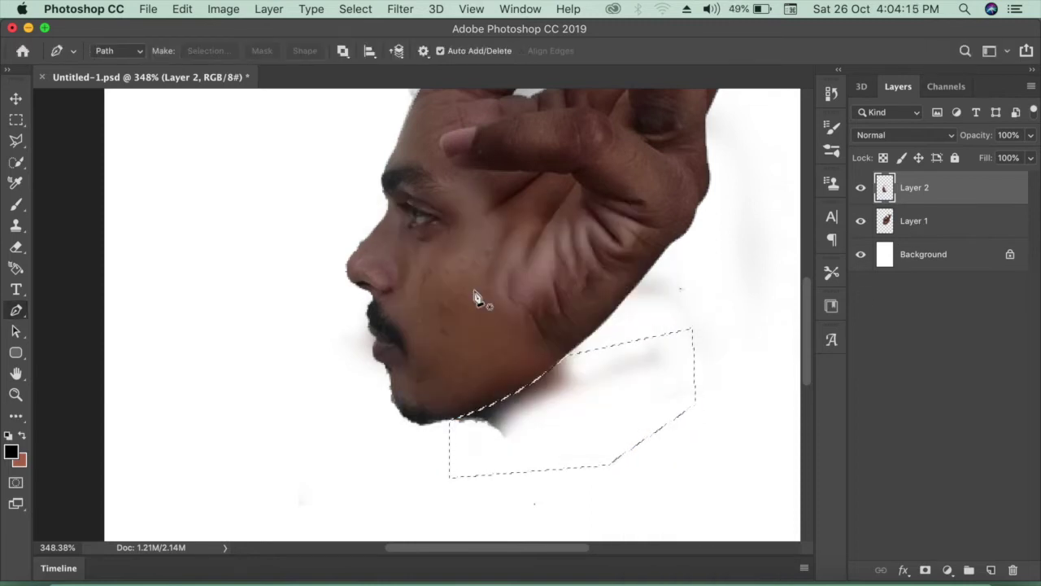
Step: Delete the selected shadow from both the face and hand layers, then deselect
key("Delete")
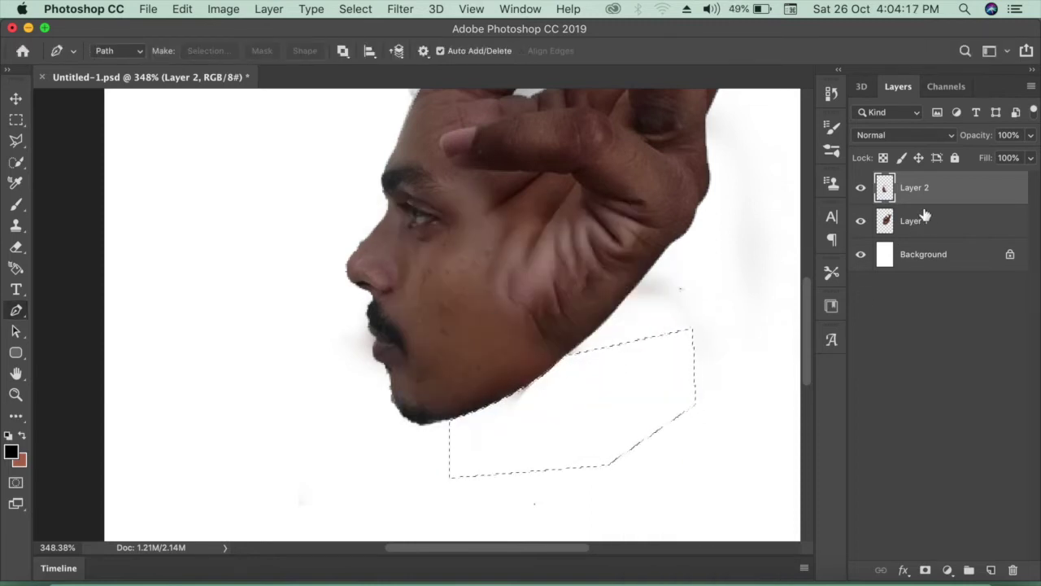
left_click(930, 228)
key("Delete")
key("super+d")
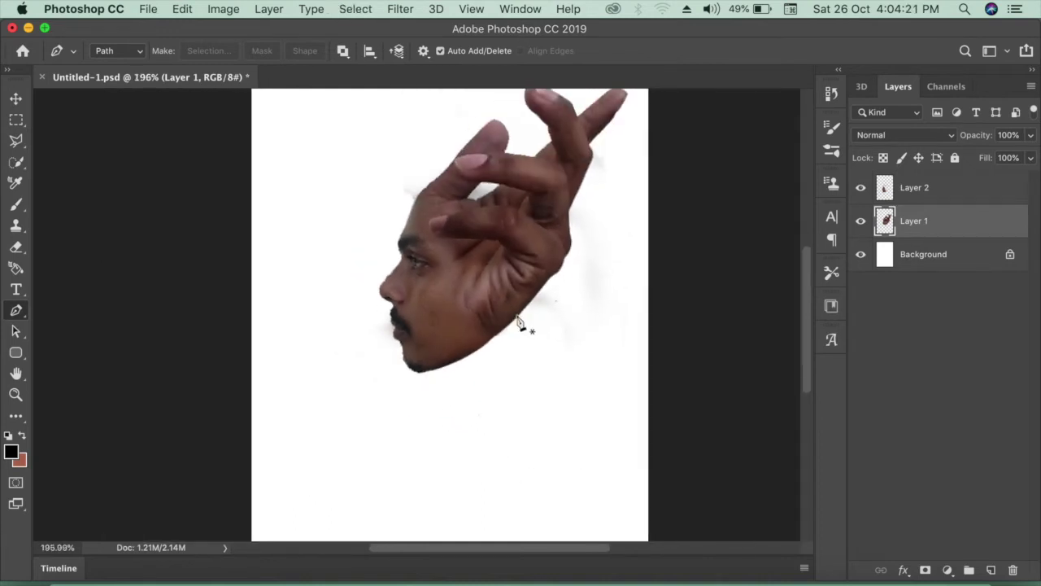
Step: Paste BG.jpg into the composition as Layer 3, beneath the face-and-hand layer
key("super+o")
key("b")
key("Return")
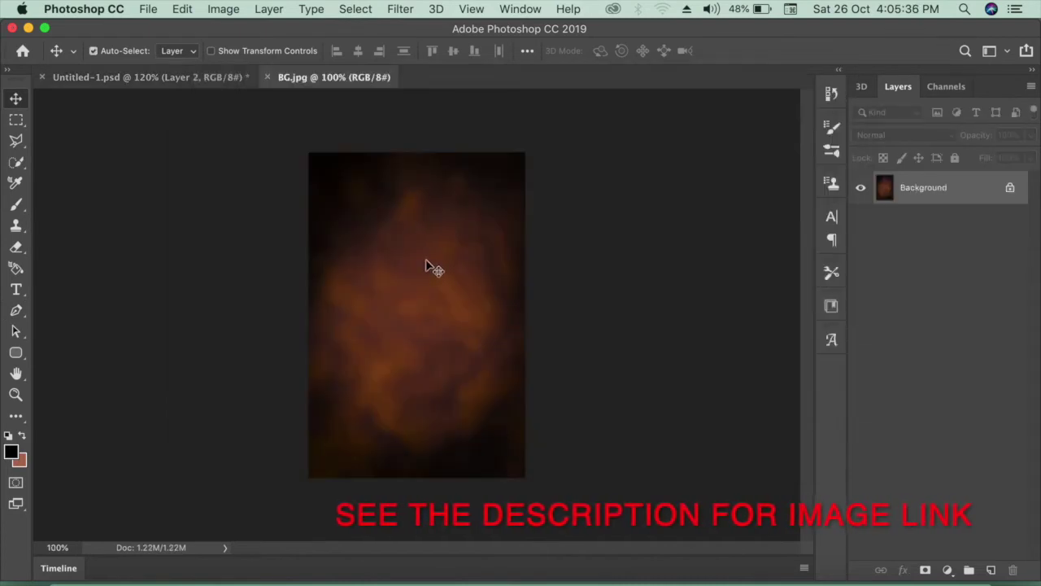
left_click(187, 79)
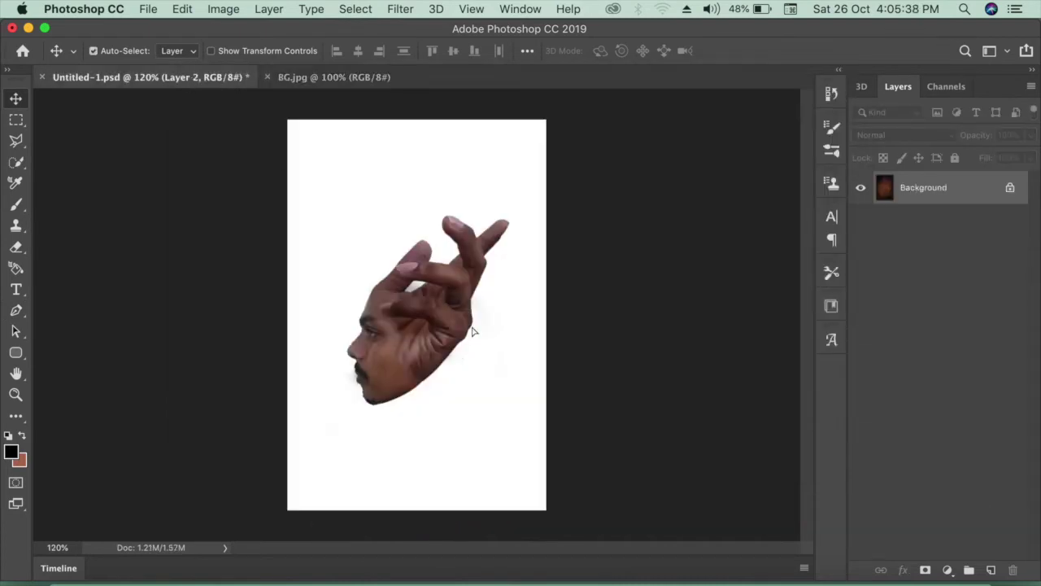
key("super+v")
left_click_drag(492, 321, 437, 311)
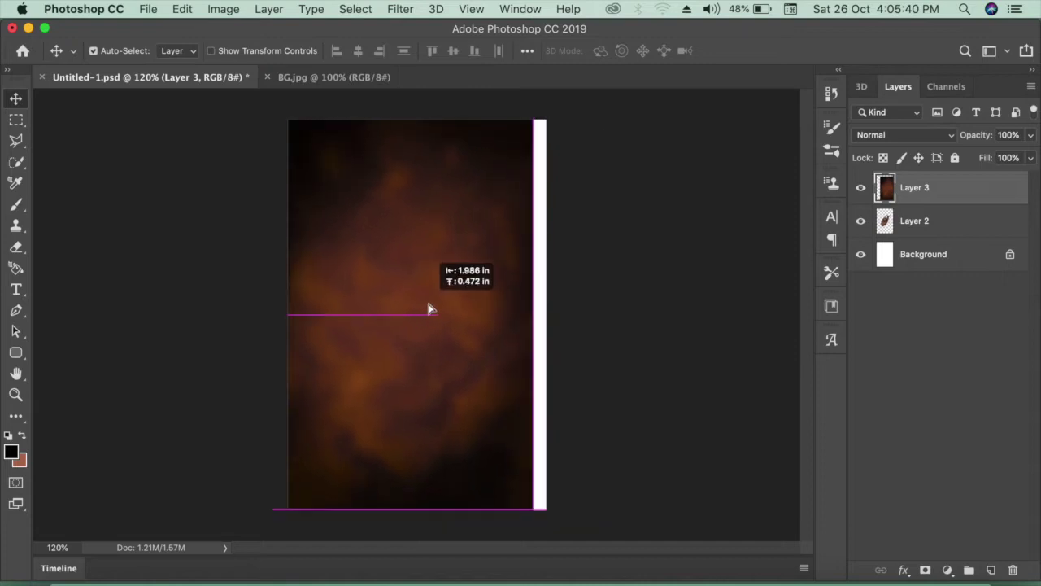
left_click_drag(922, 201, 936, 236)
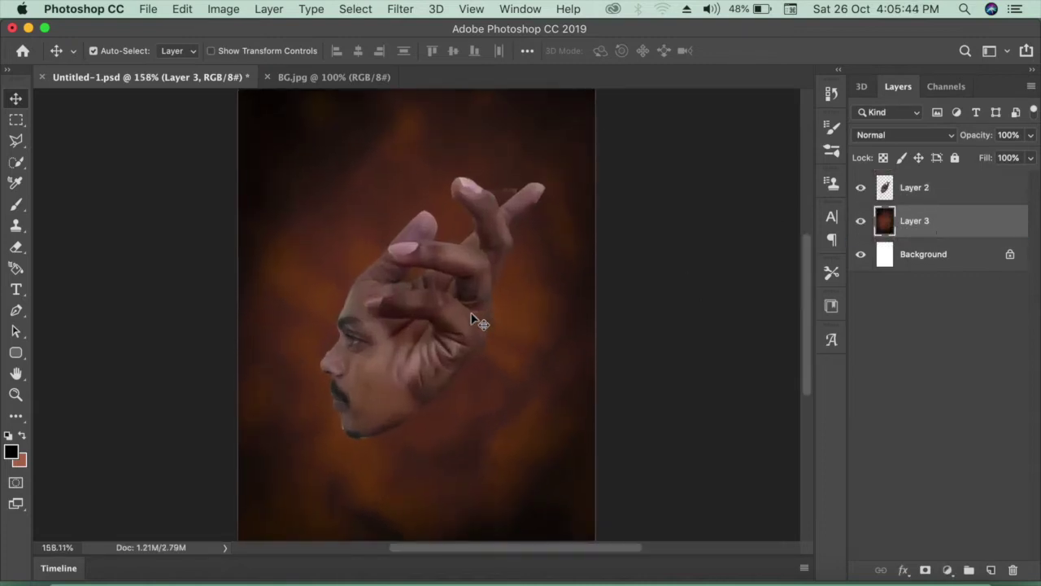
scroll(479, 323, "up", 5)
Step: Select Layer 2, the face-and-hand layer, for retouching
left_click(478, 333)
key("l")
scroll(423, 385, "up", 2)
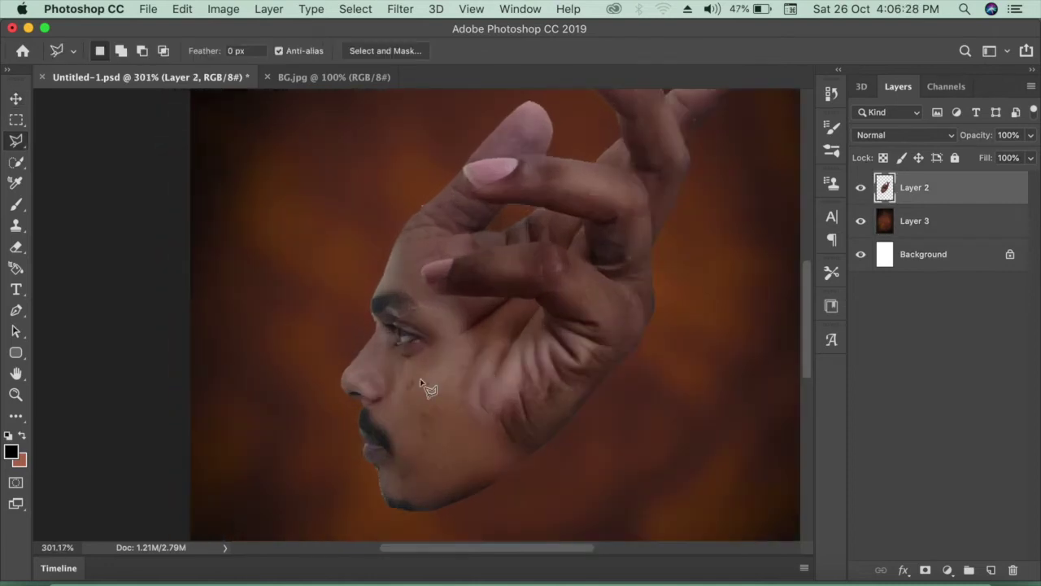
scroll(422, 328, "down", 1)
key("v")
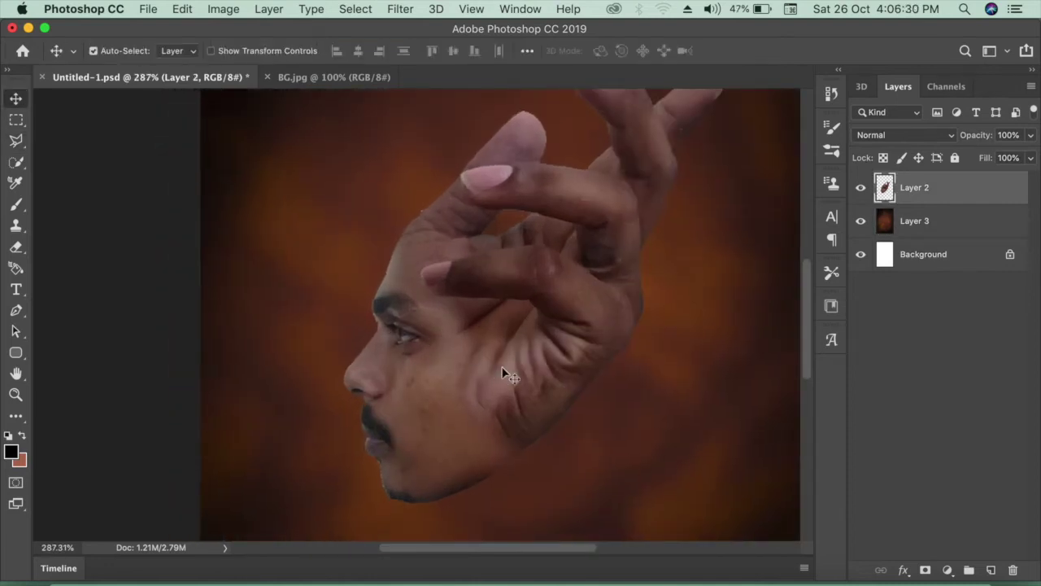
scroll(429, 329, "down", 3)
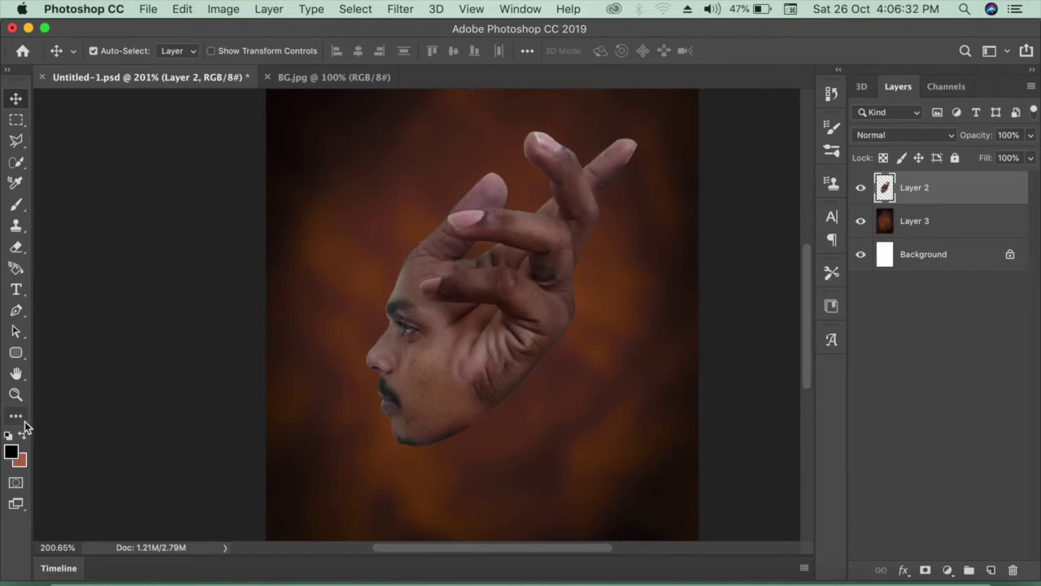
key("i")
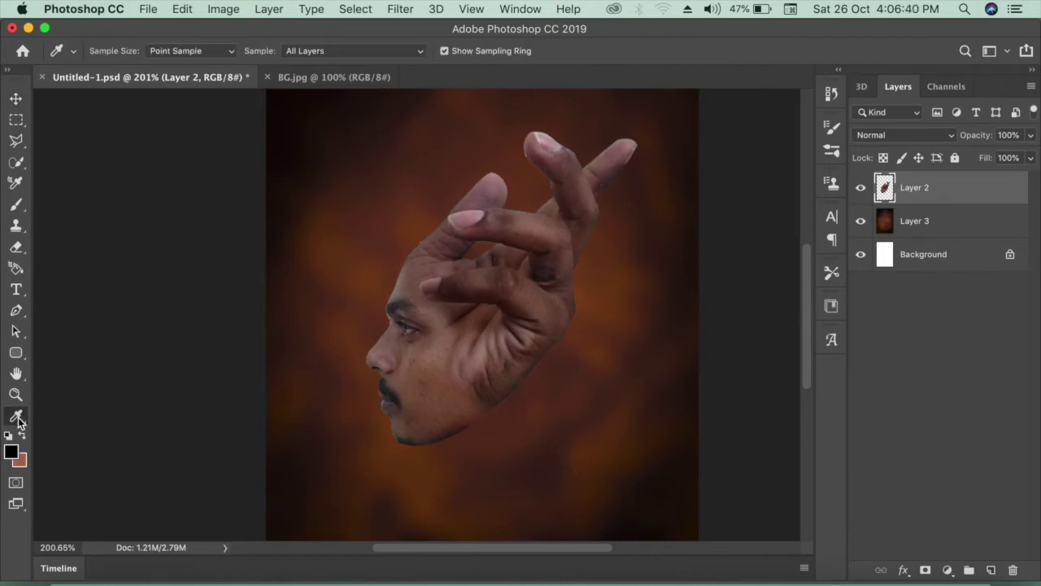
Step: Heal the rough cheek seam with the Spot Healing Brush
left_click(18, 418)
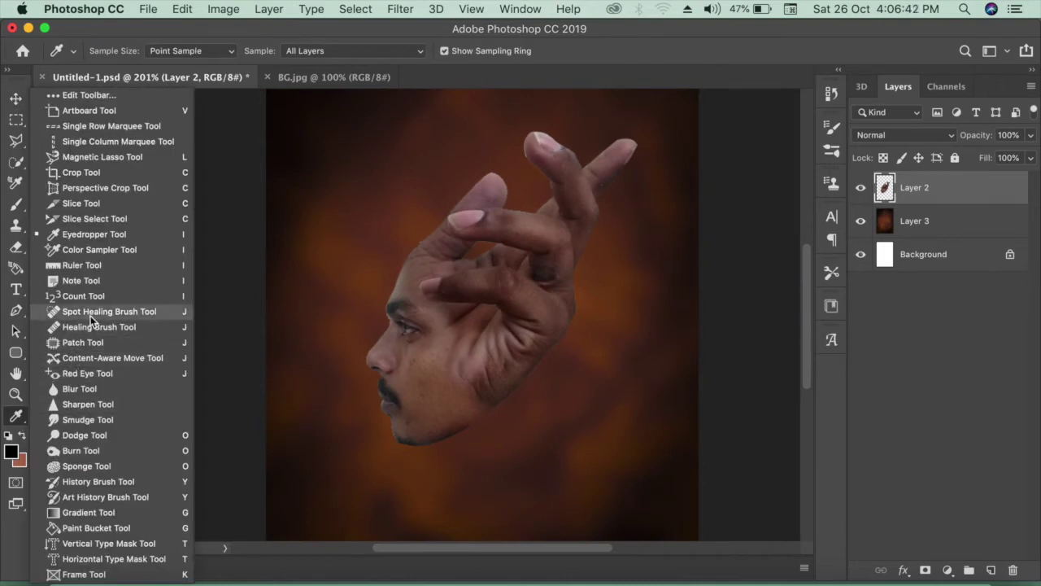
left_click(91, 314)
scroll(453, 426, "up", 3)
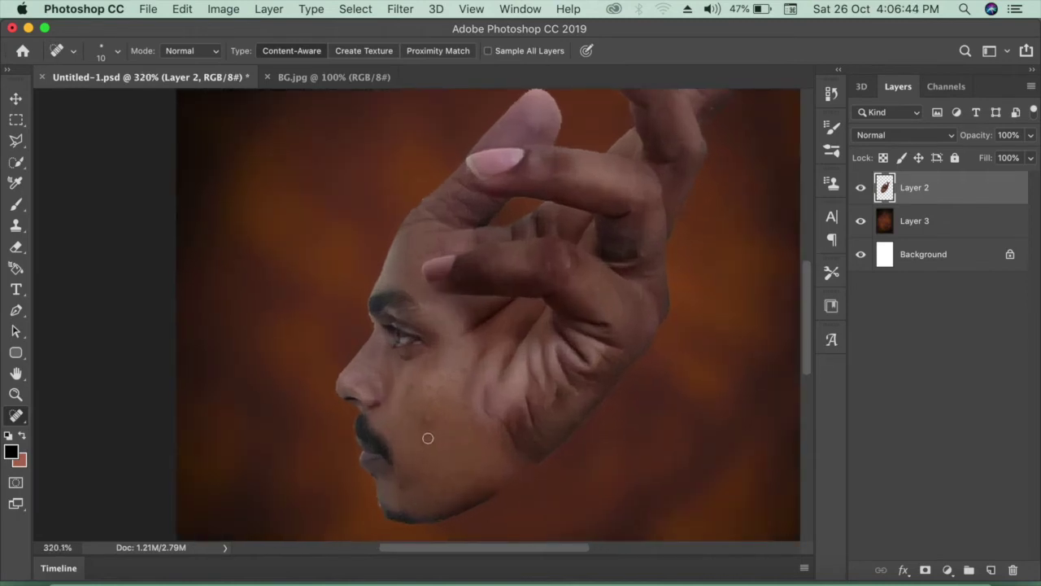
left_click_drag(408, 394, 459, 363)
scroll(402, 495, "up", 2)
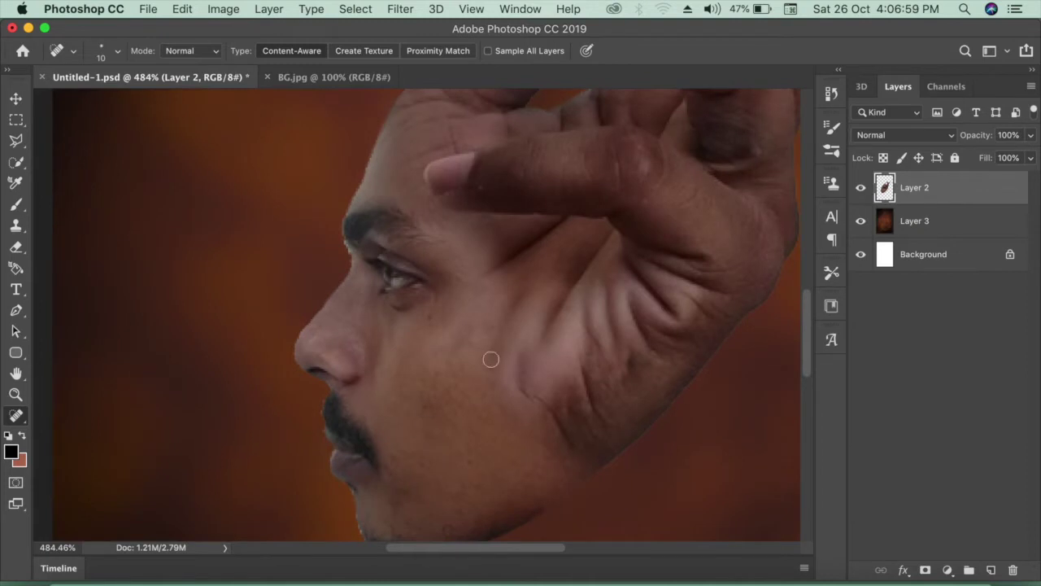
scroll(403, 462, "down", 2)
scroll(432, 369, "up", 4)
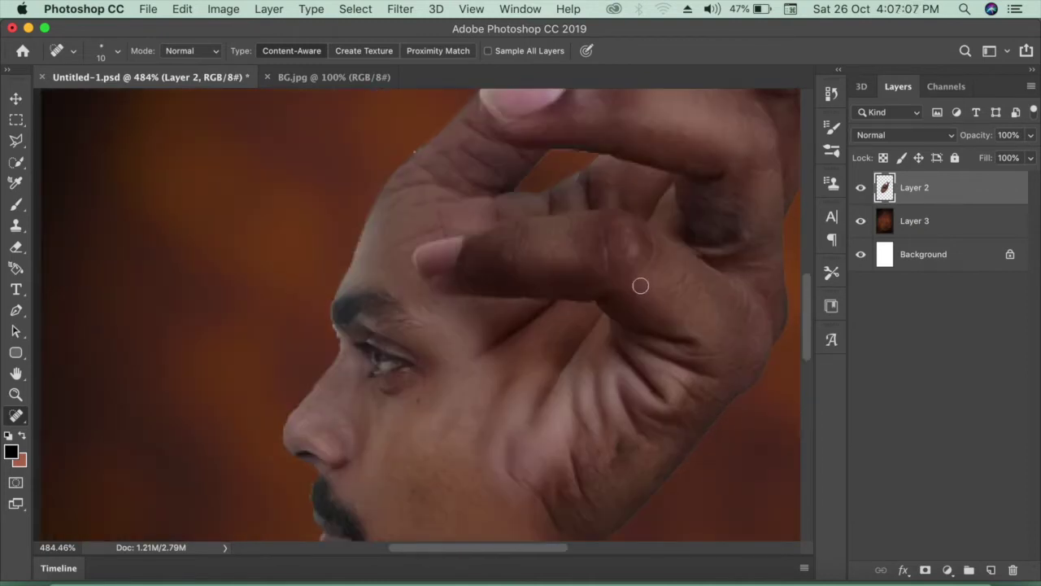
scroll(640, 285, "up", 3)
scroll(700, 212, "down", 3)
Step: Darken the eyebrow and mustache with the Burn tool at 66% midtone exposure
key("o")
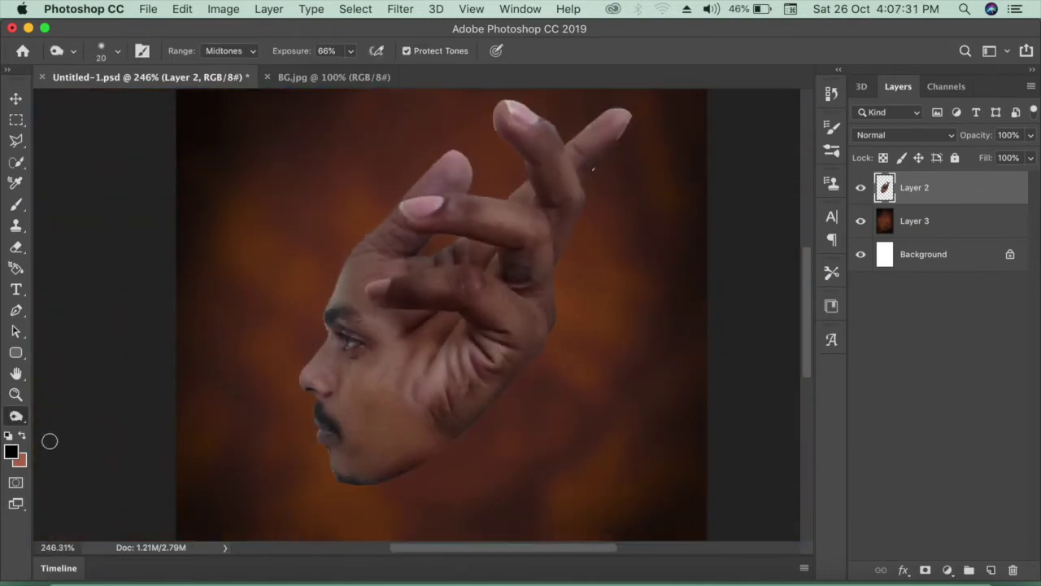
right_click(20, 420)
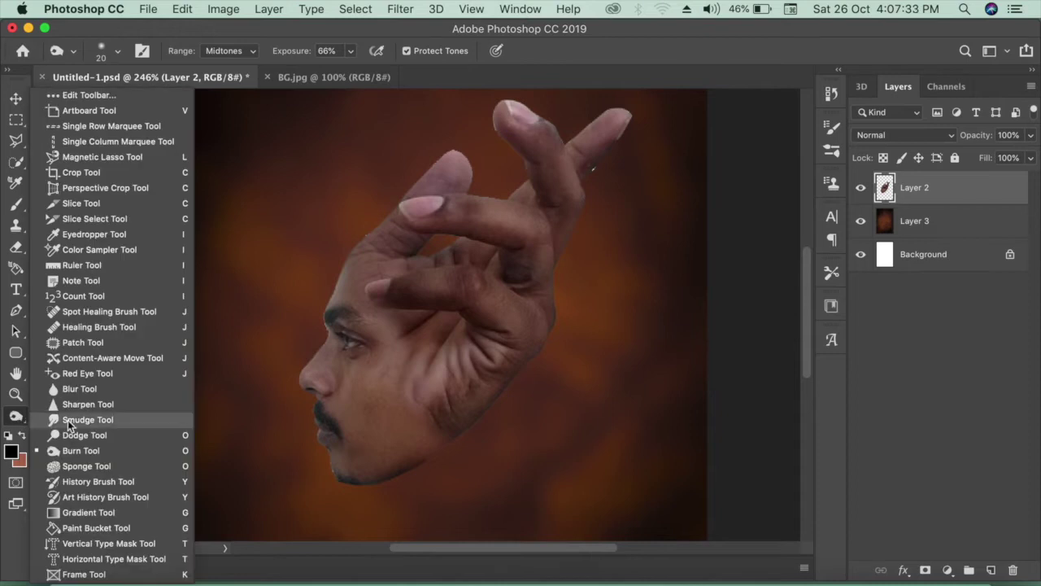
left_click(91, 453)
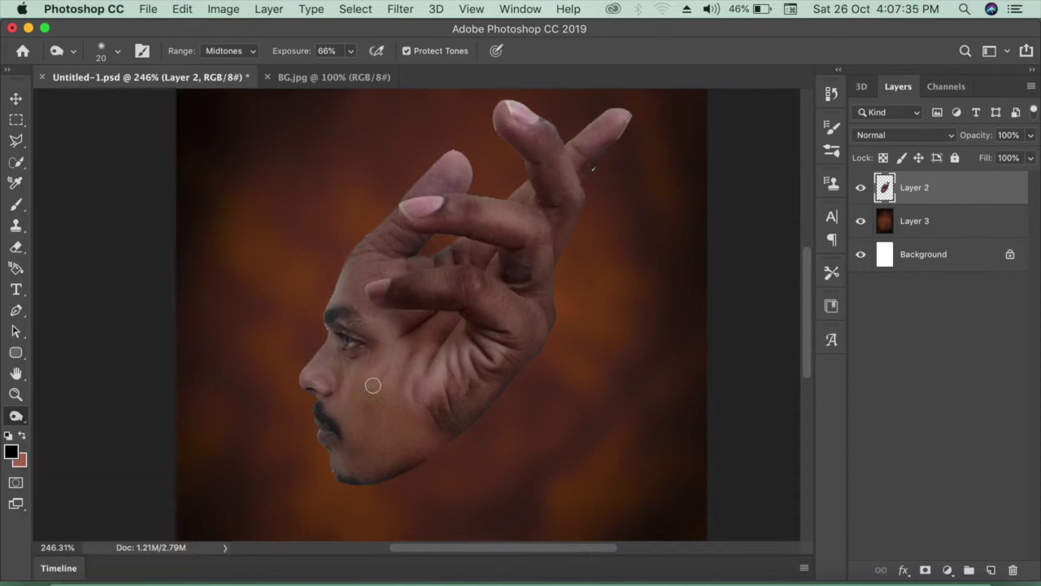
scroll(372, 385, "up", 2)
left_click_drag(305, 319, 334, 330)
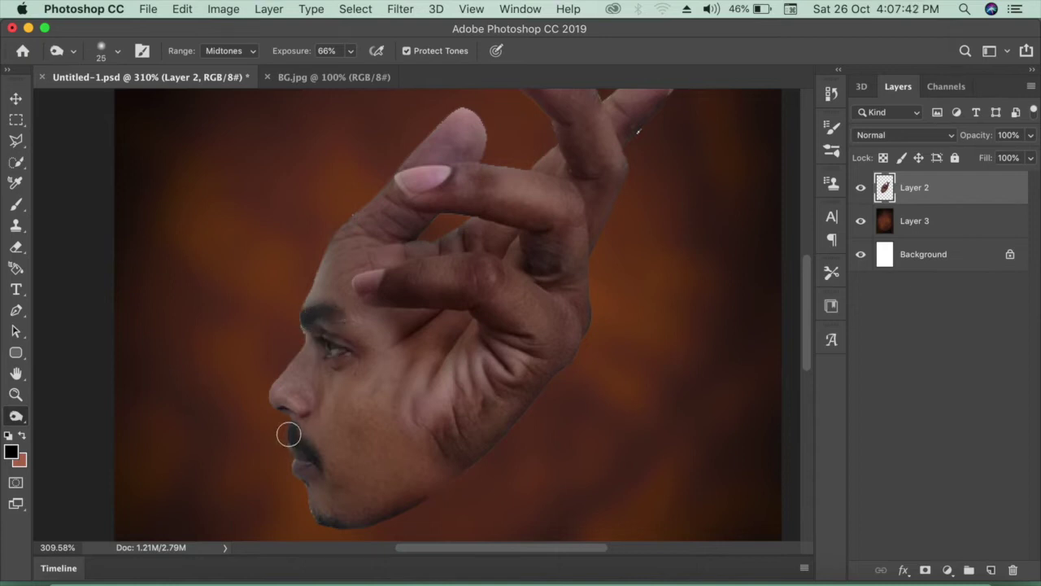
left_click(318, 465)
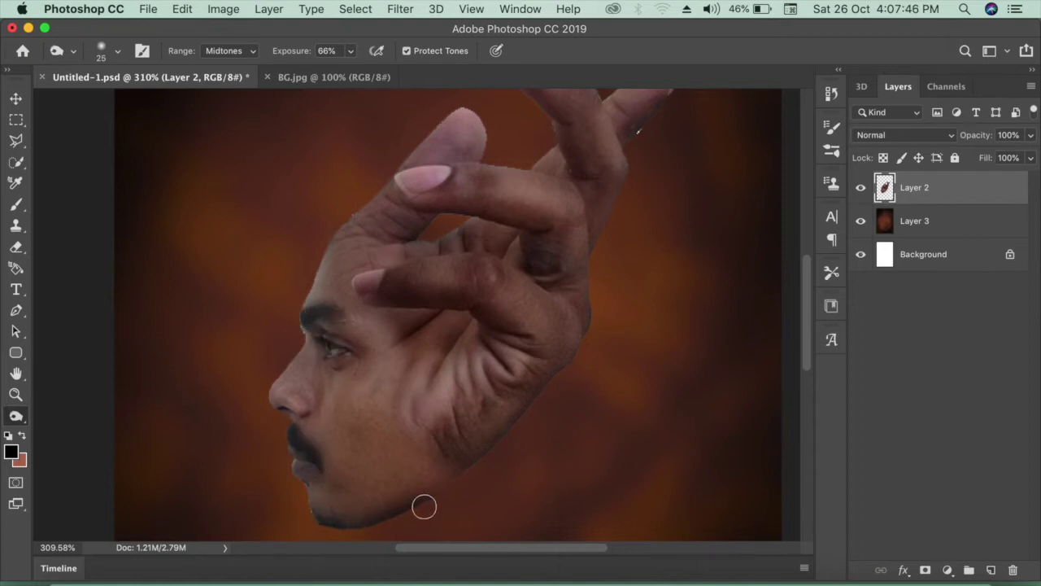
scroll(576, 292, "down", 2)
scroll(607, 144, "down", 1)
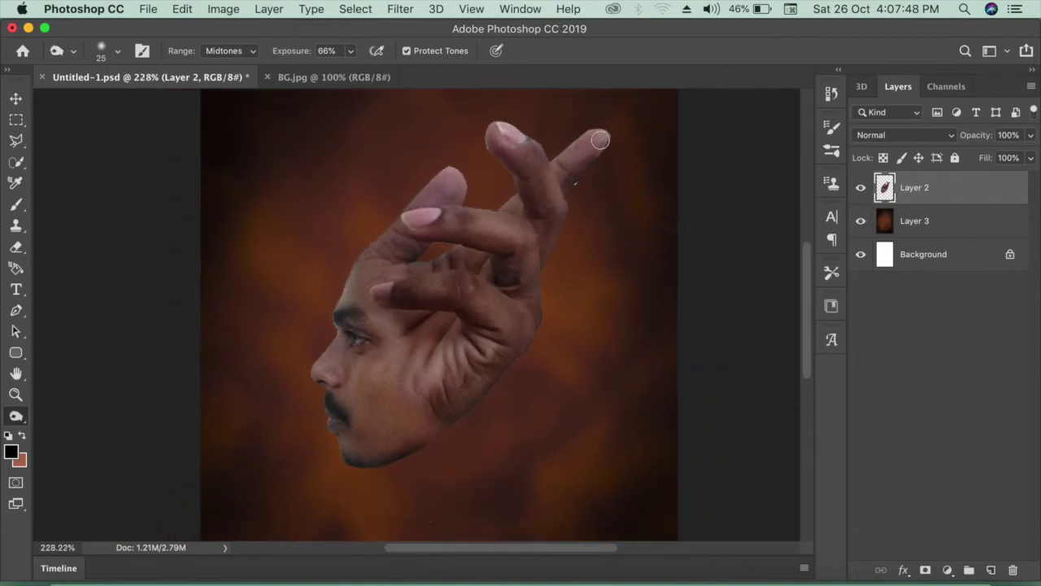
scroll(600, 140, "down", 2)
Step: Brighten Layer 2 by raising the RGB midtones in Curves
key("v")
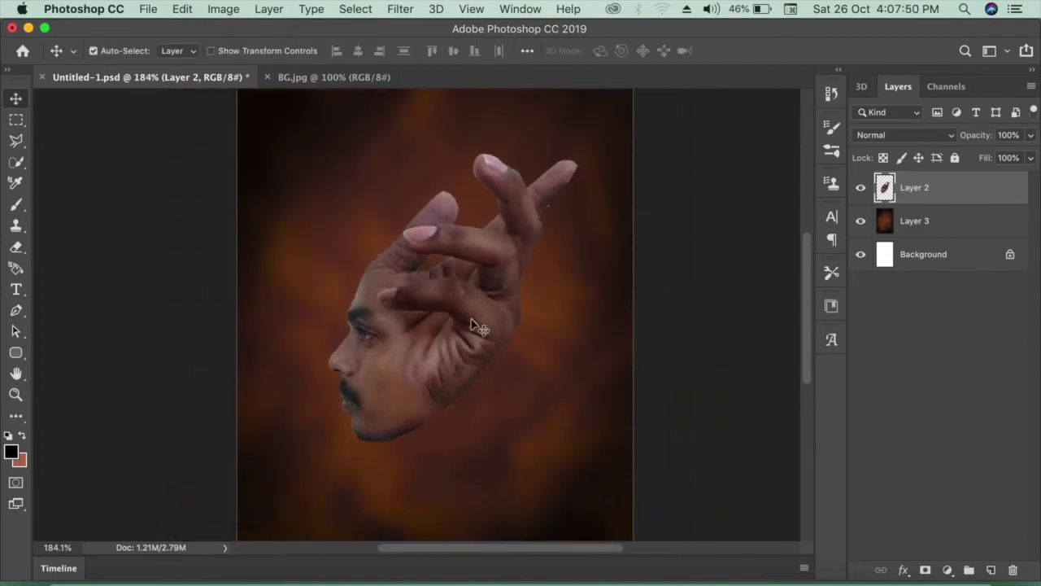
key("super+m")
left_click_drag(600, 86, 834, 87)
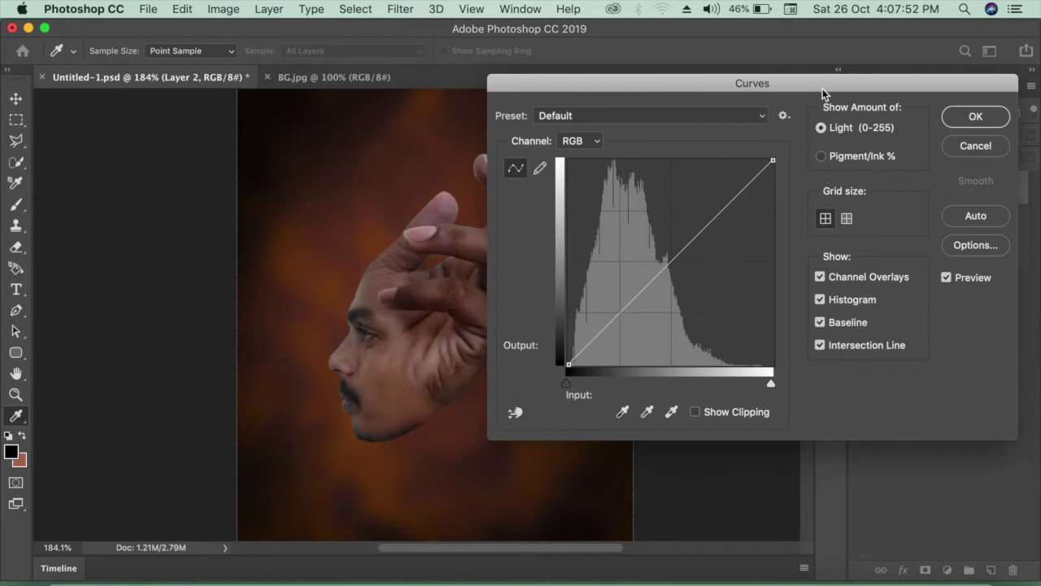
left_click(675, 269)
left_click_drag(676, 269, 663, 261)
Step: Lift the Red curve and lower the Blue curve, then apply the Curves adjustment
left_click(600, 143)
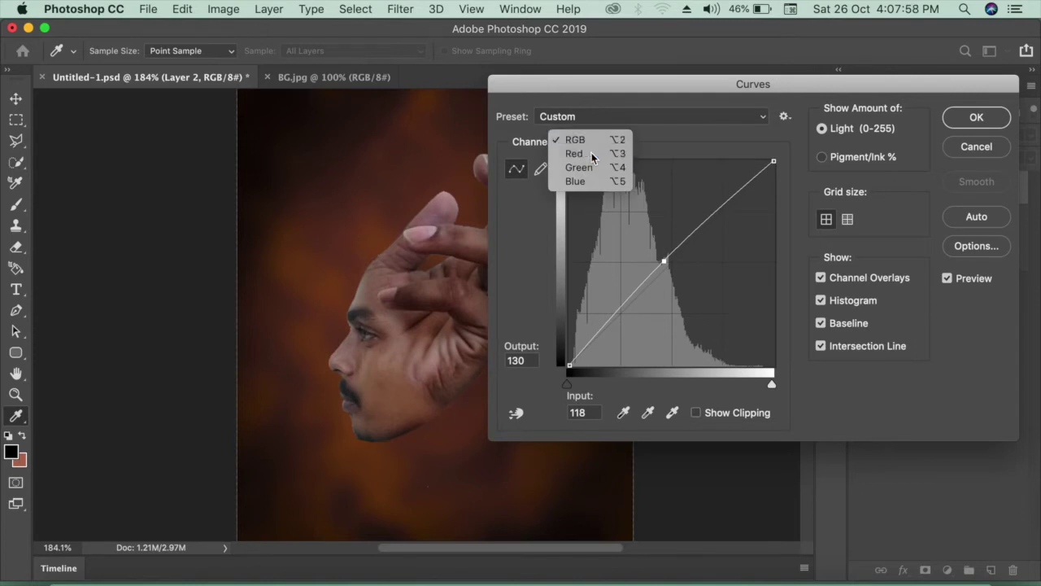
left_click(592, 155)
left_click(672, 268)
left_click_drag(672, 269, 663, 261)
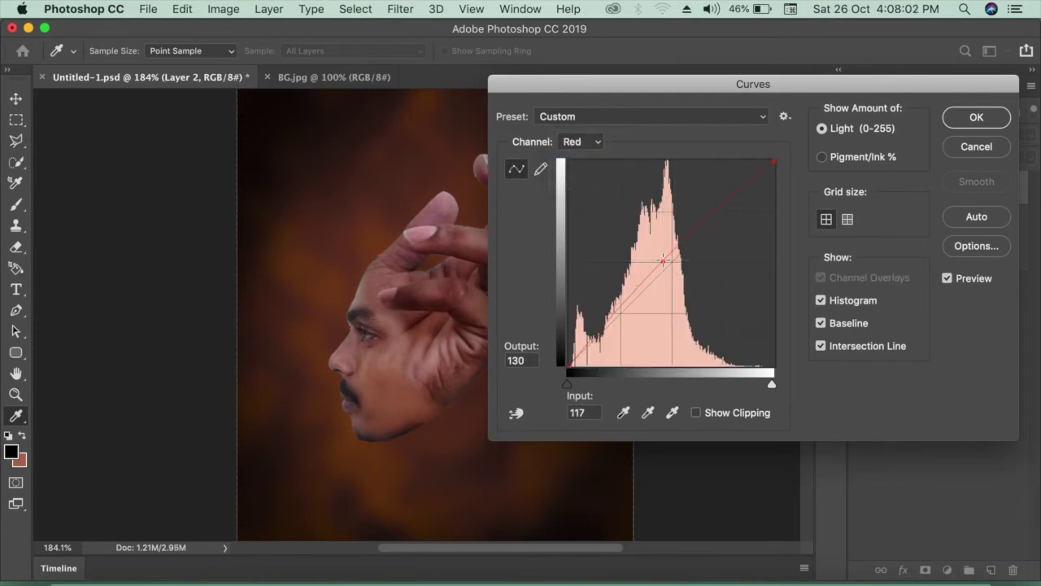
left_click(593, 144)
left_click(593, 167)
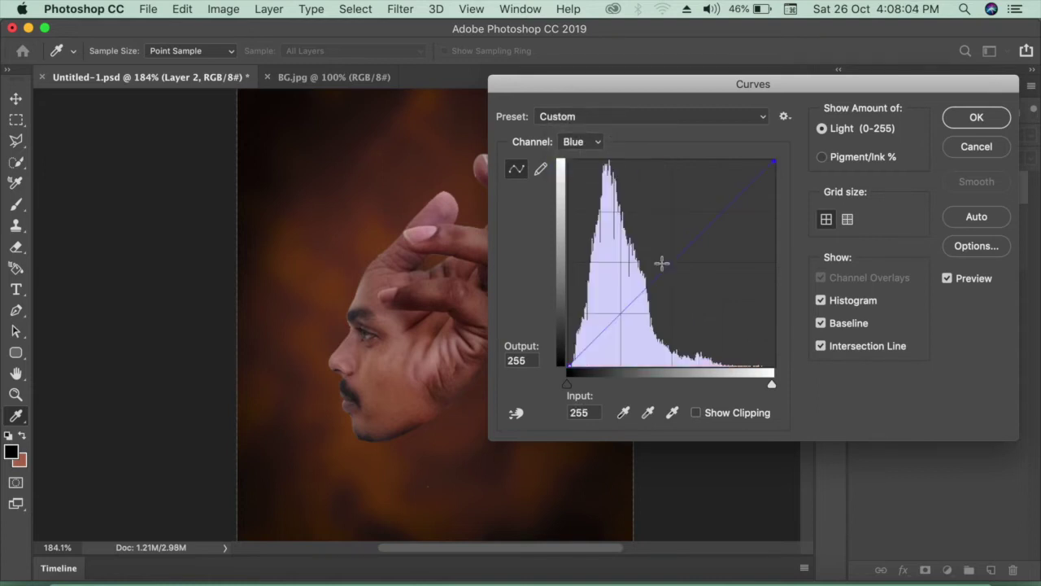
left_click(679, 268)
key("Return")
scroll(460, 199, "up", 2)
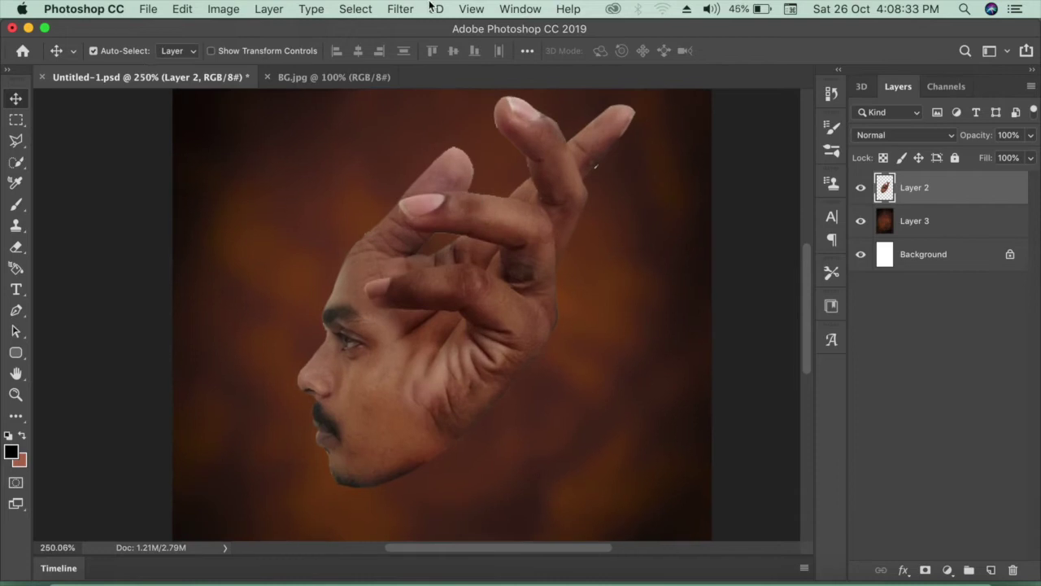
Step: Apply Smart Blur at Radius 1.1, Threshold 4.9 to Layer 2, previewed at 300%
left_click(400, 9)
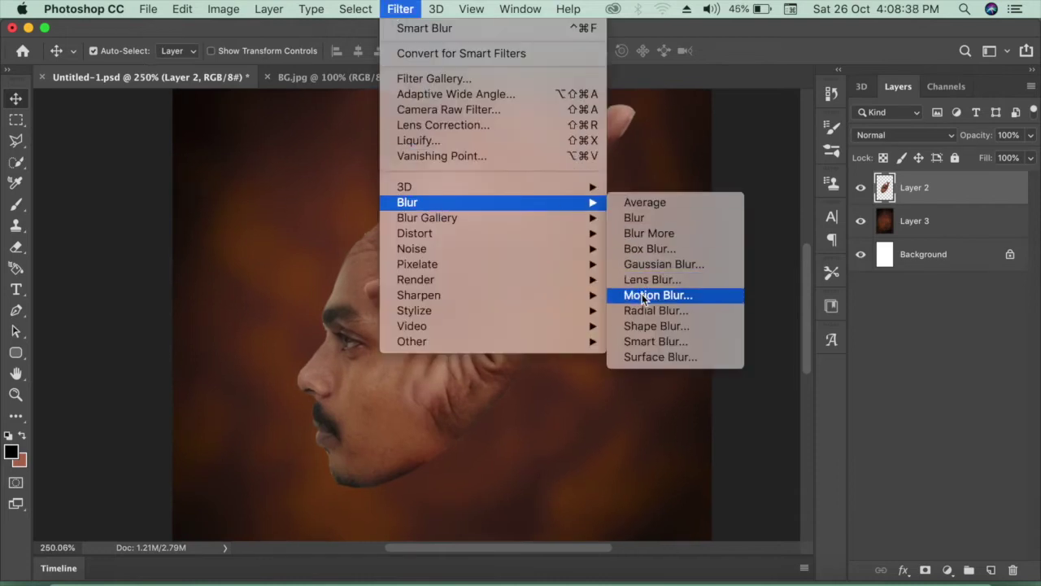
left_click(659, 342)
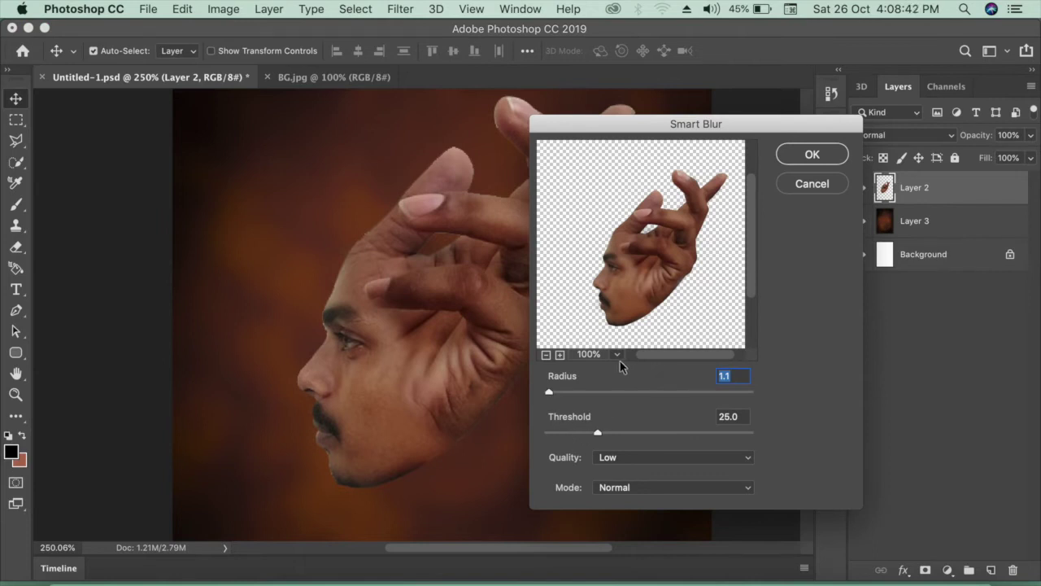
left_click(619, 356)
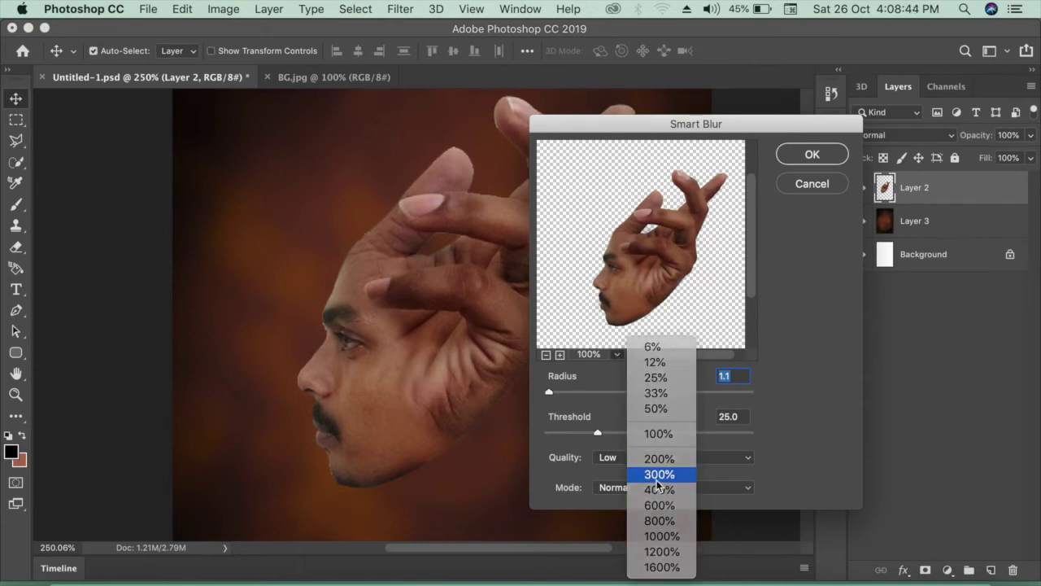
left_click(659, 475)
mouse_move(620, 309)
left_mouse_down()
mouse_move(708, 237)
mouse_move(616, 244)
left_mouse_up()
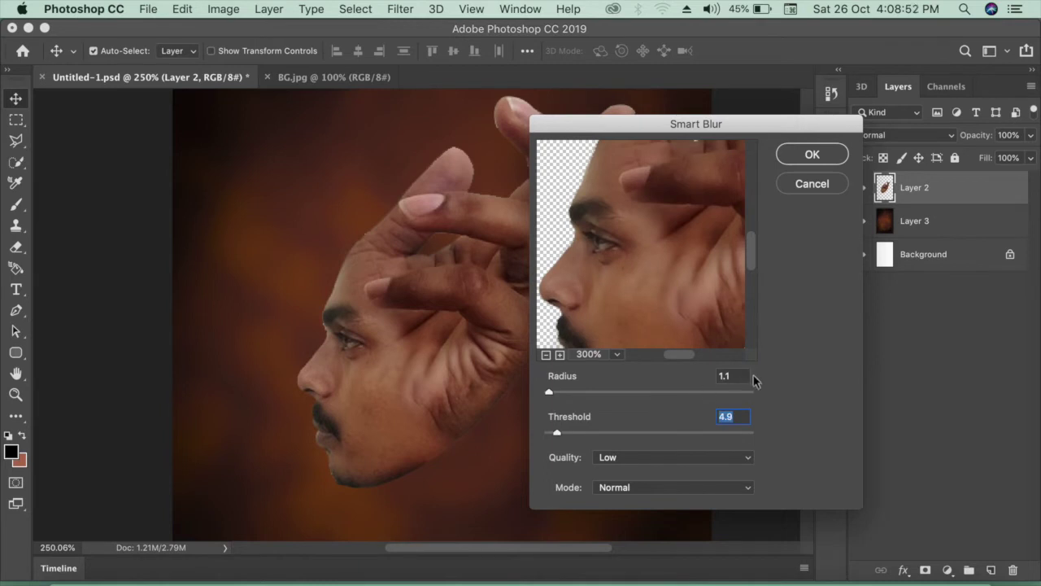
key("Return")
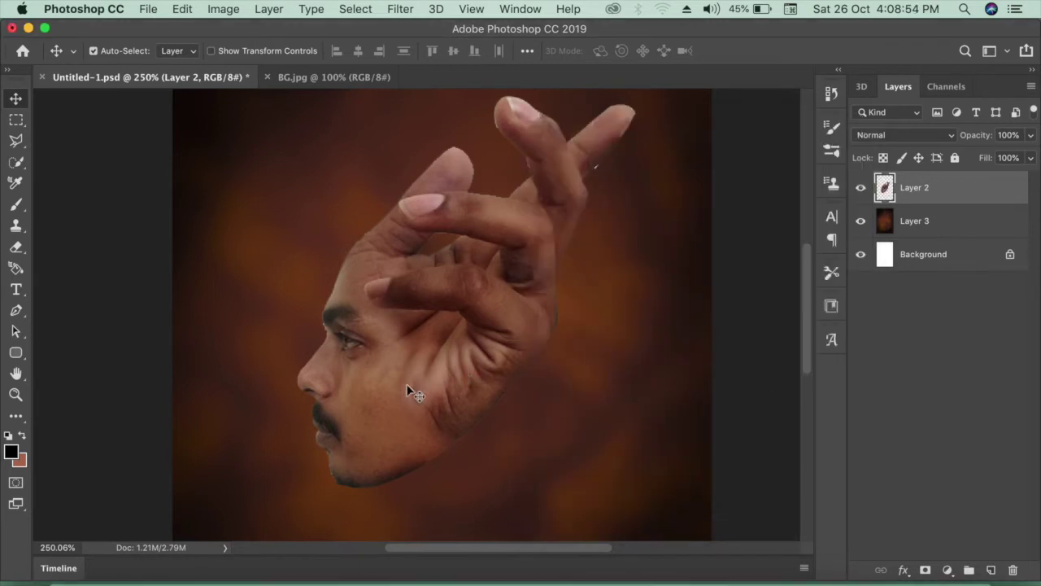
scroll(411, 390, "down", 2)
Step: Enlarge the Layer 2 hand-and-face image slightly and nudge it left
scroll(413, 391, "down", 2)
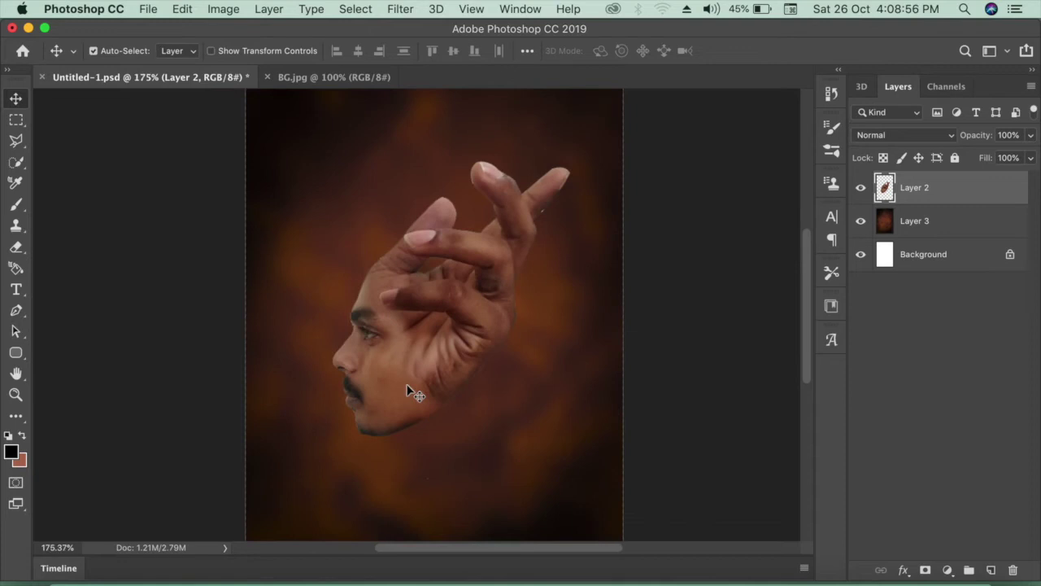
scroll(407, 358, "down", 2)
scroll(407, 342, "down", 1)
scroll(411, 343, "down", 2)
key("super+t")
left_click_drag(525, 196, 548, 168)
key("Return")
key("Left")
key("Left")
key("Left")
key("Left")
Step: Apply a midtone Color Balance of +15, -2, -10 to Layer 2 to warm the skin
left_click(184, 9)
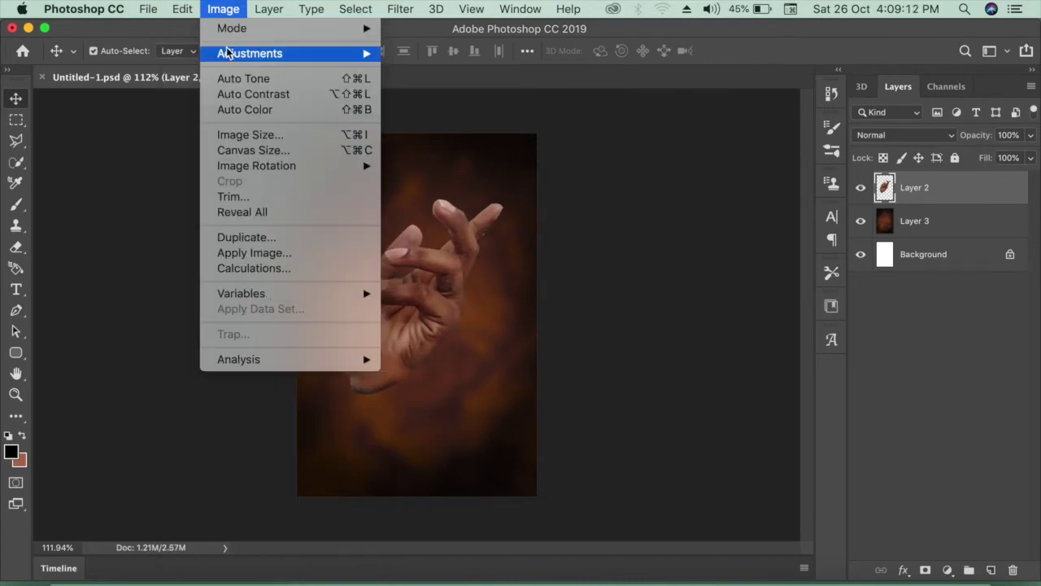
mouse_move(250, 53)
left_click(497, 159)
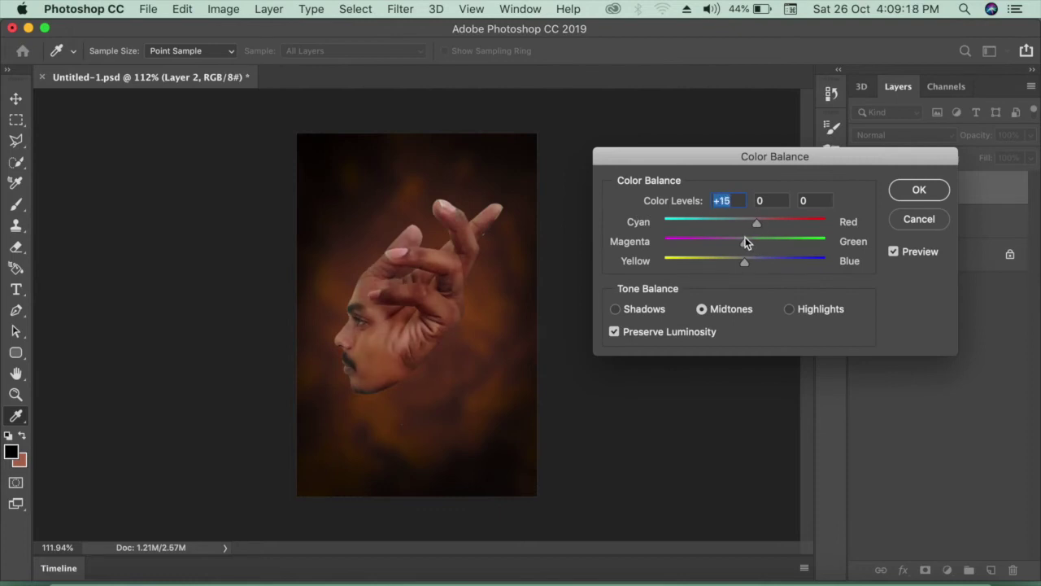
left_click_drag(745, 260, 735, 262)
key("Return")
scroll(376, 295, "up", 2)
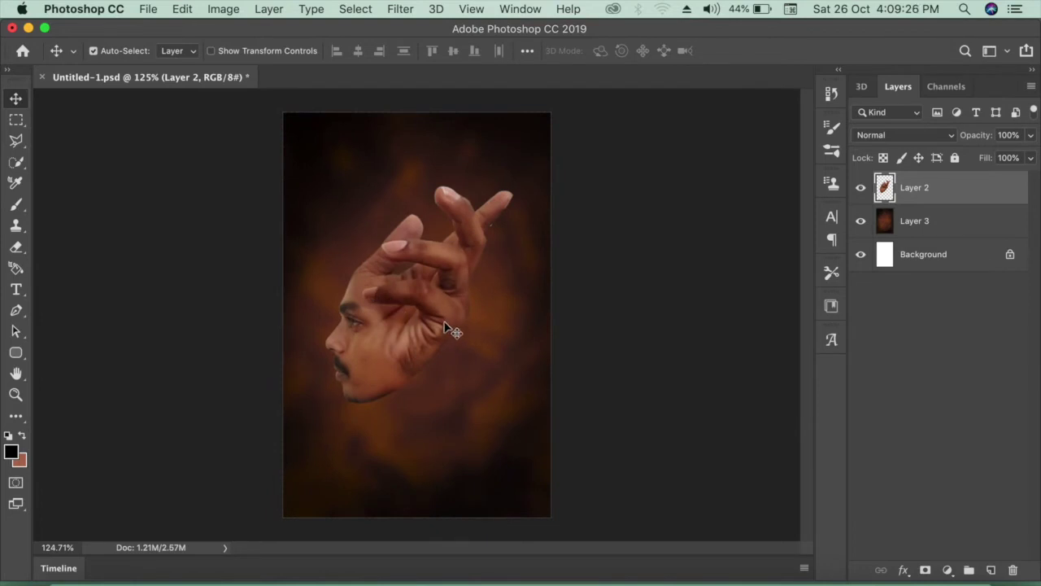
Step: Nudge the image right and type 'BELIEVE IN YOUR' in Copperplate below the face
key("Right")
key("Right")
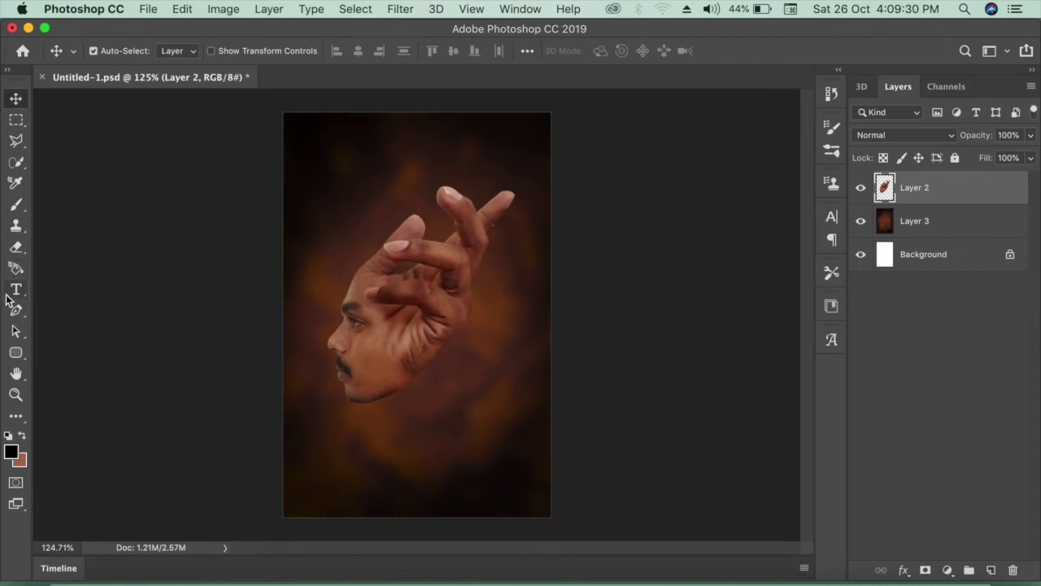
left_click(15, 288)
left_click(389, 426)
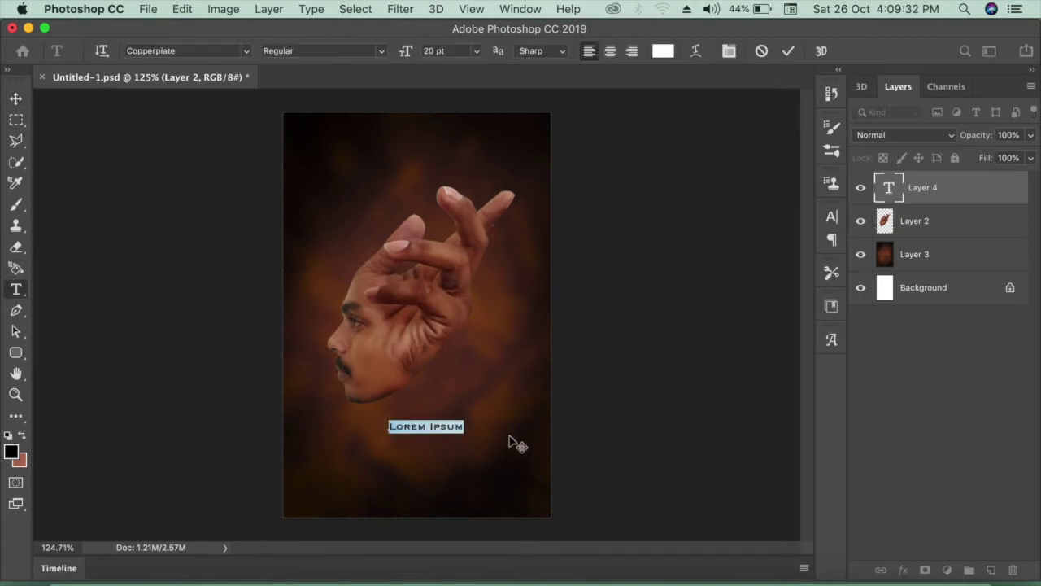
type("B")
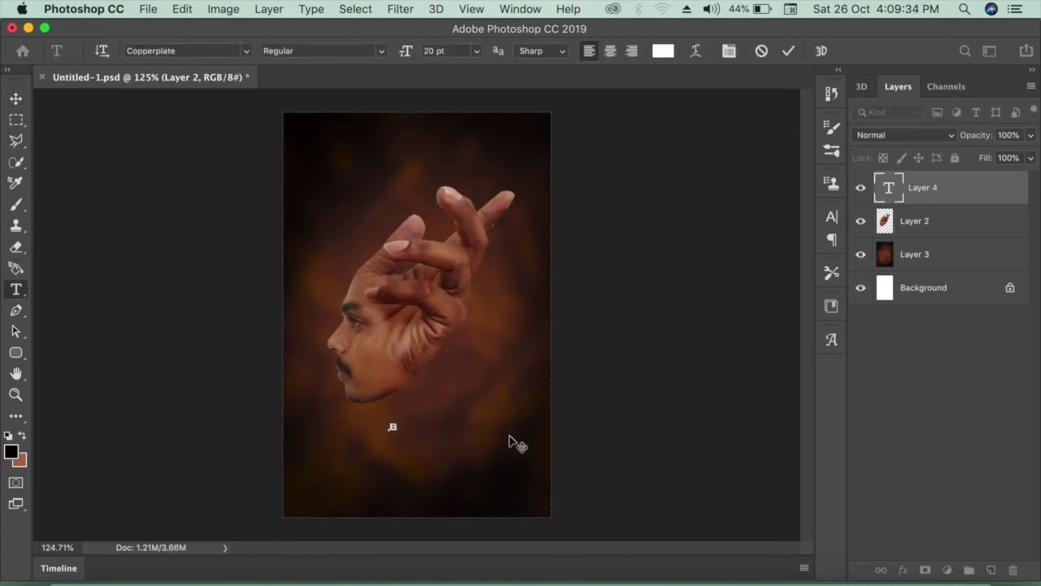
type("ELIEVE")
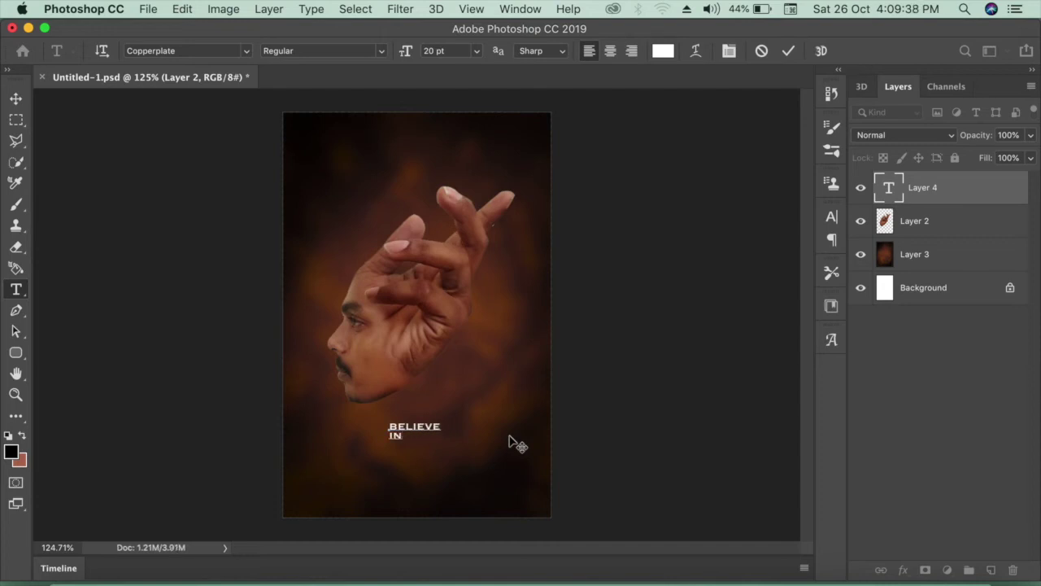
type("R")
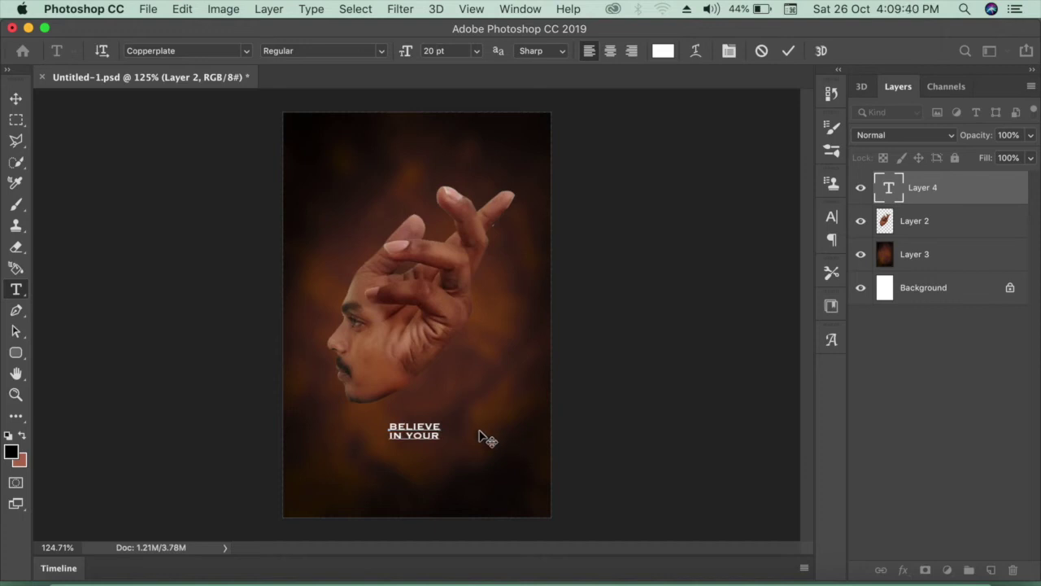
Step: Scale up the BELIEVE IN YOUR caption and nudge it left to recentre it
left_click(17, 99)
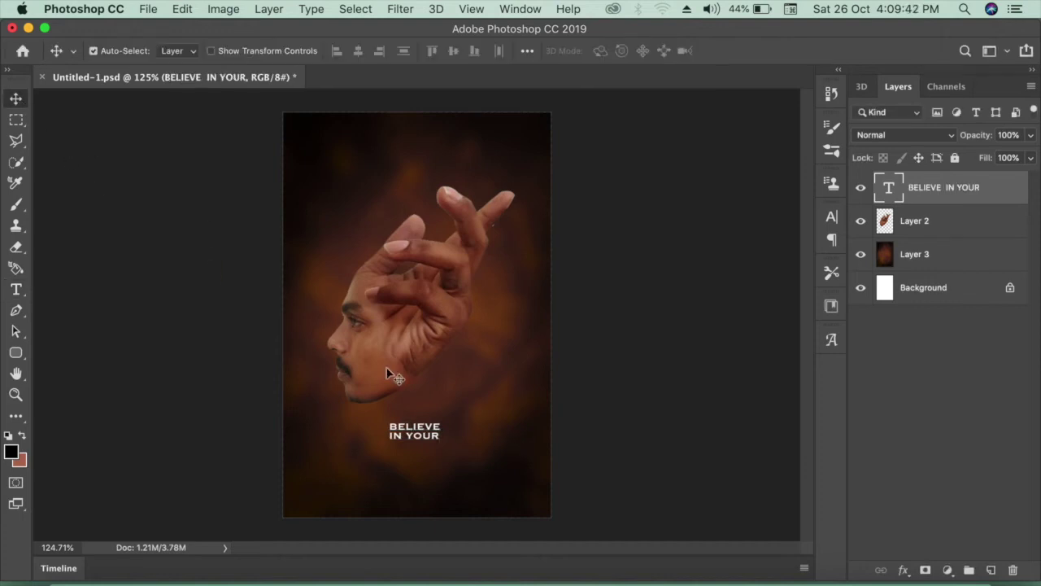
key("ctrl+t")
left_click_drag(449, 453, 483, 469)
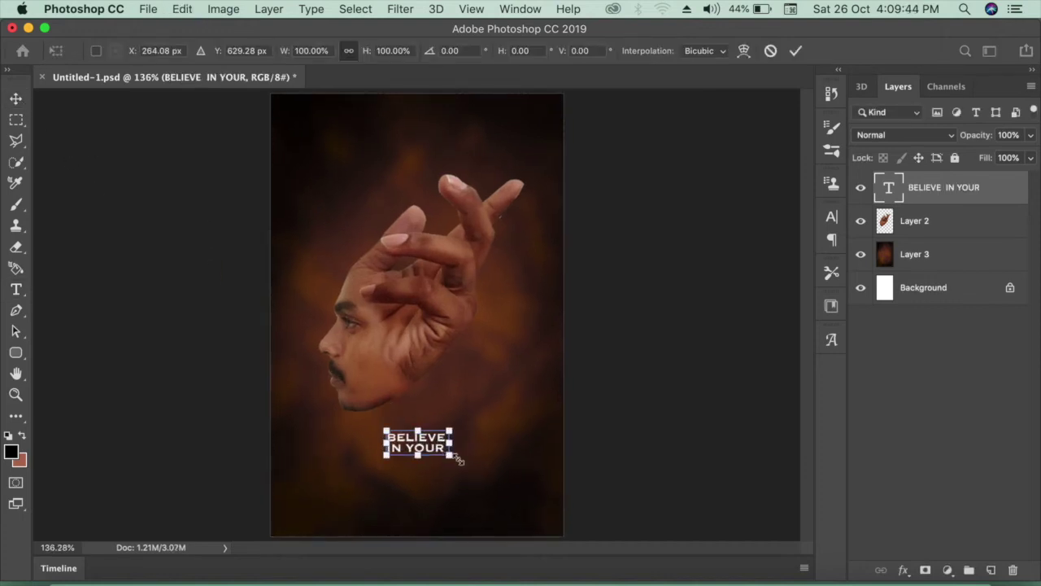
key("Return")
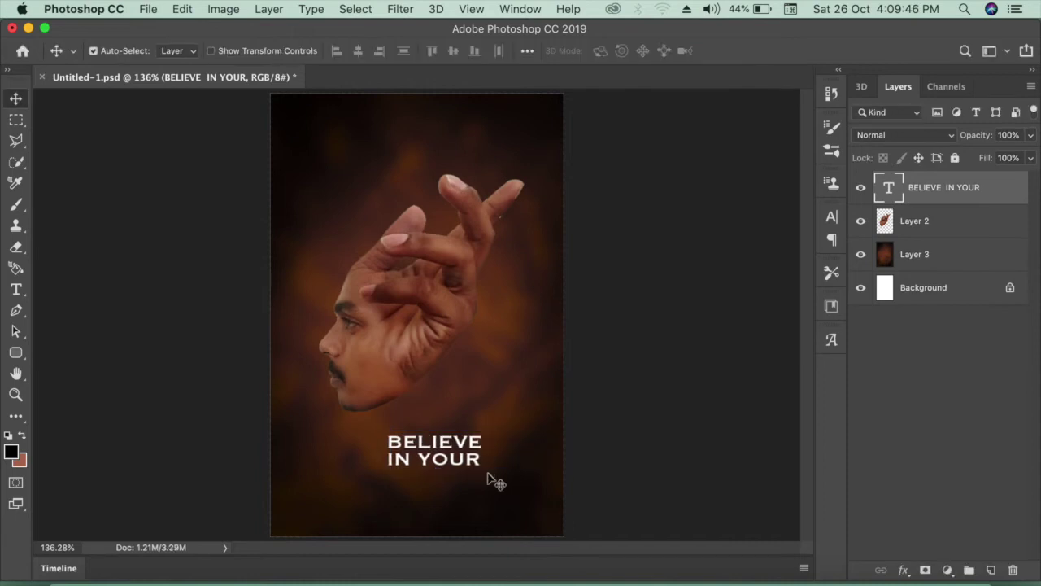
key("shift+Left")
key("shift+Left")
Step: Increase the horizontal scale of the IN YOUR line in the Character panel
double_click(399, 460)
triple_click(395, 449)
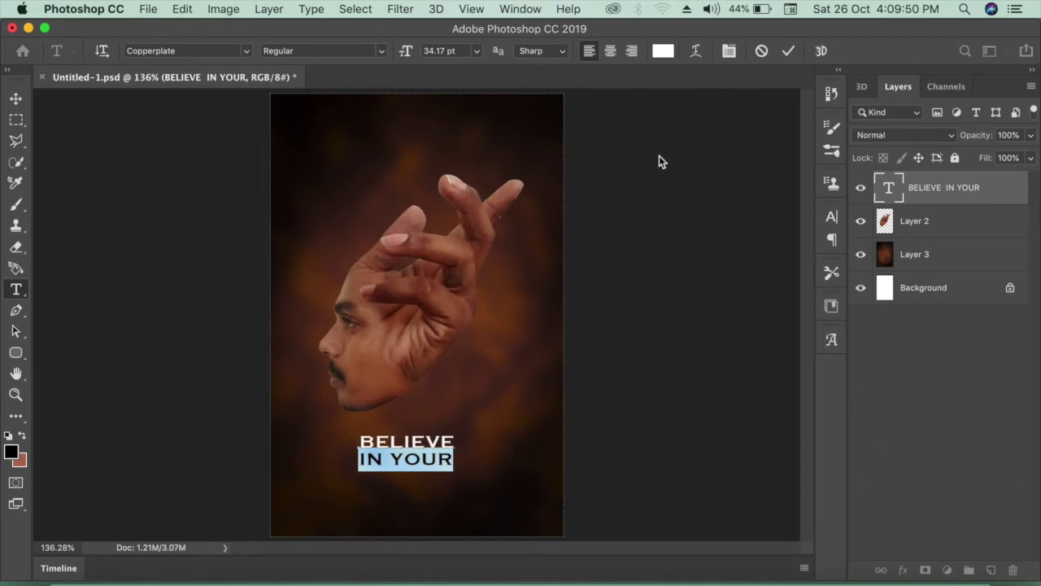
left_click(726, 53)
left_click(790, 260)
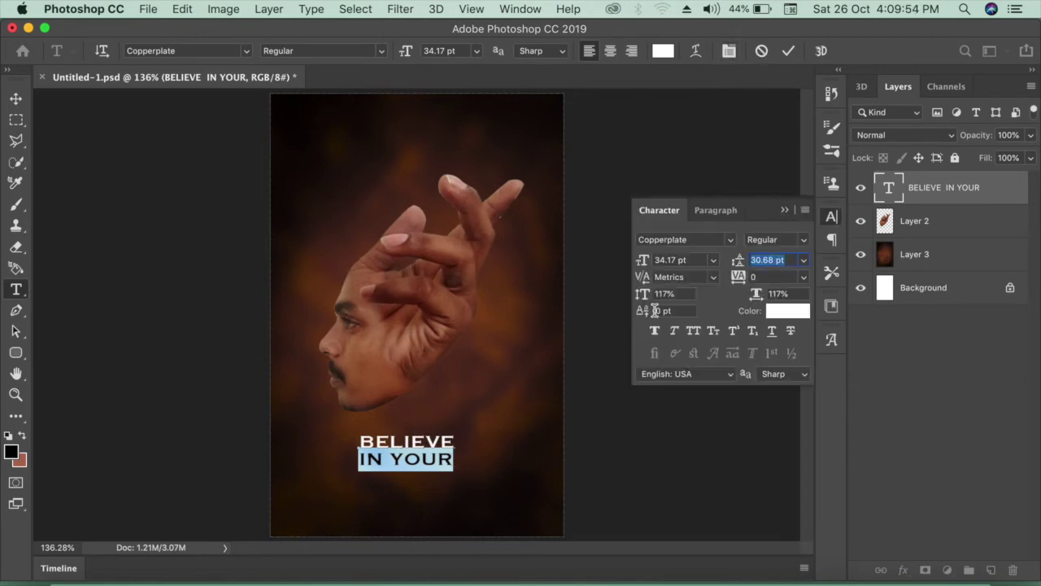
left_click(781, 293)
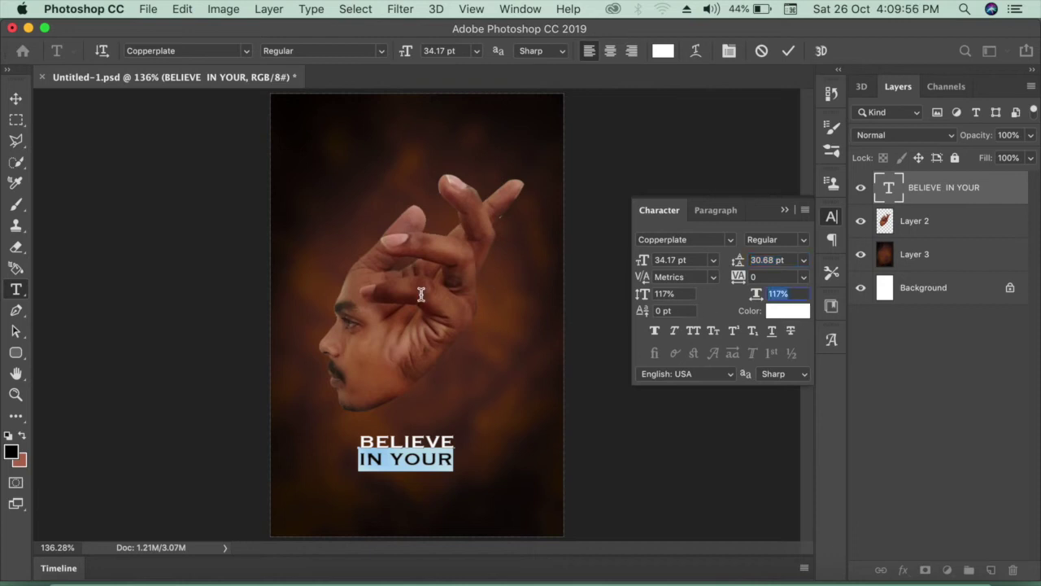
key("Up")
key("Up")
key("Up")
key("Up")
key("Up")
key("Up")
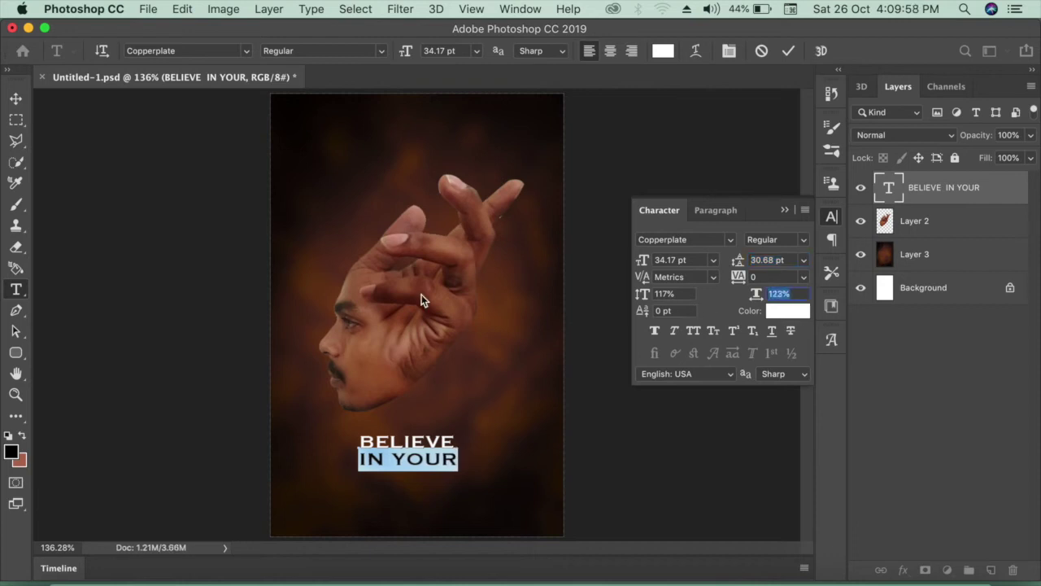
left_click(15, 98)
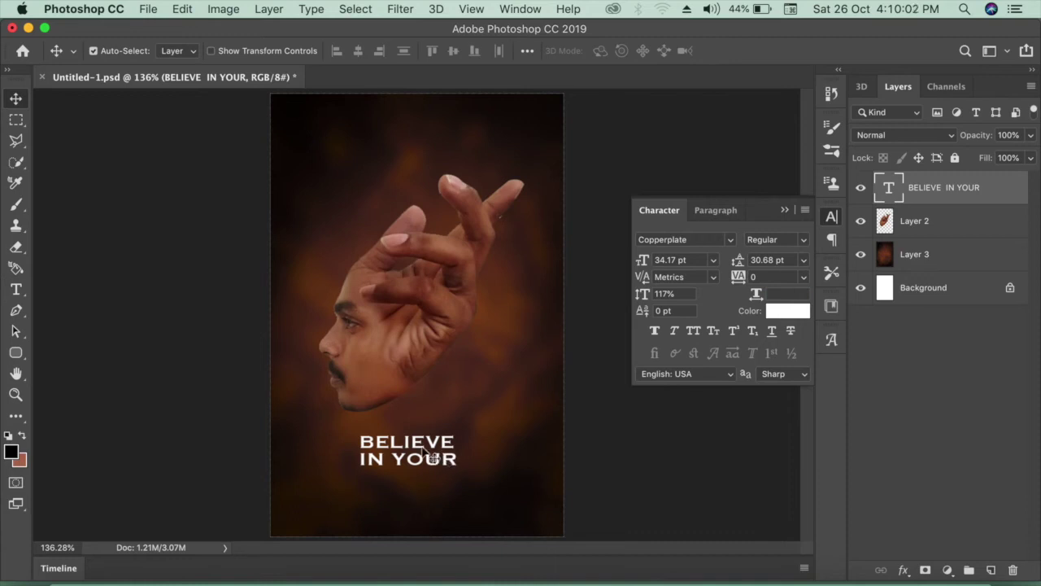
Step: Add a 20 pt Copperplate 'SELFIE' text line beneath the BELIEVE IN YOUR caption
key("t")
left_click(407, 491)
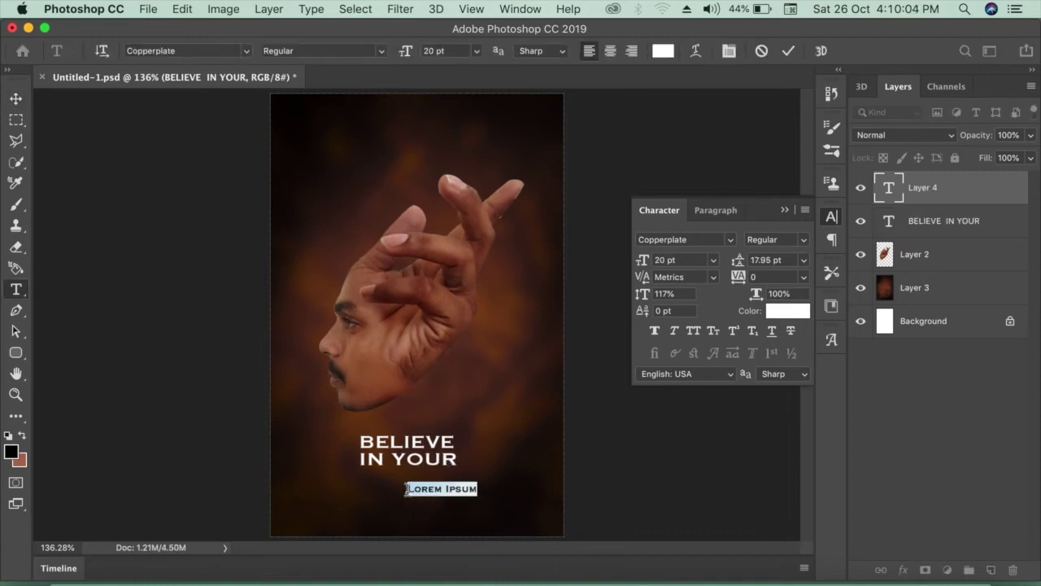
type("SELFIE")
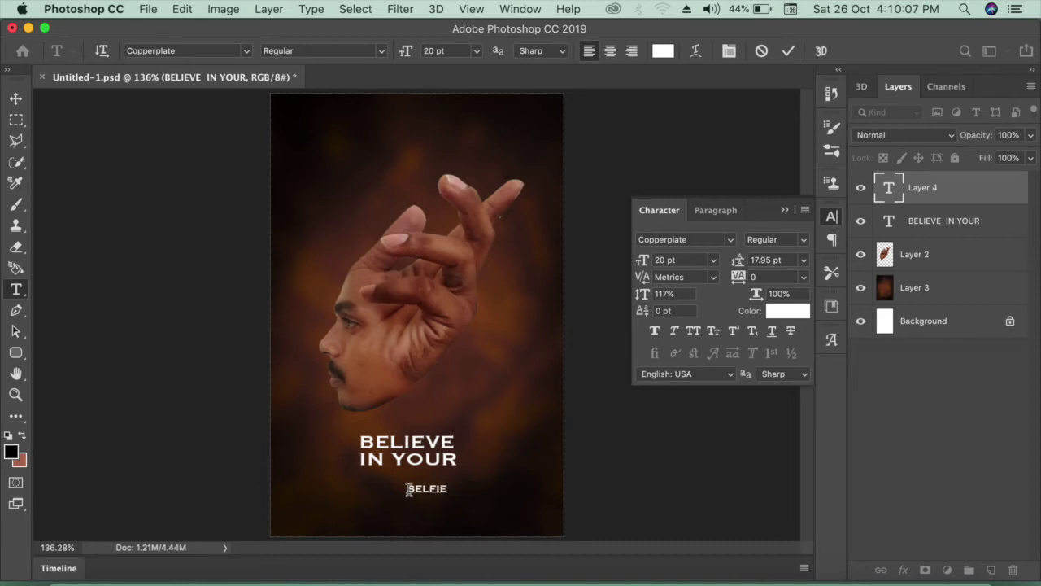
key("super+a")
left_click(170, 54)
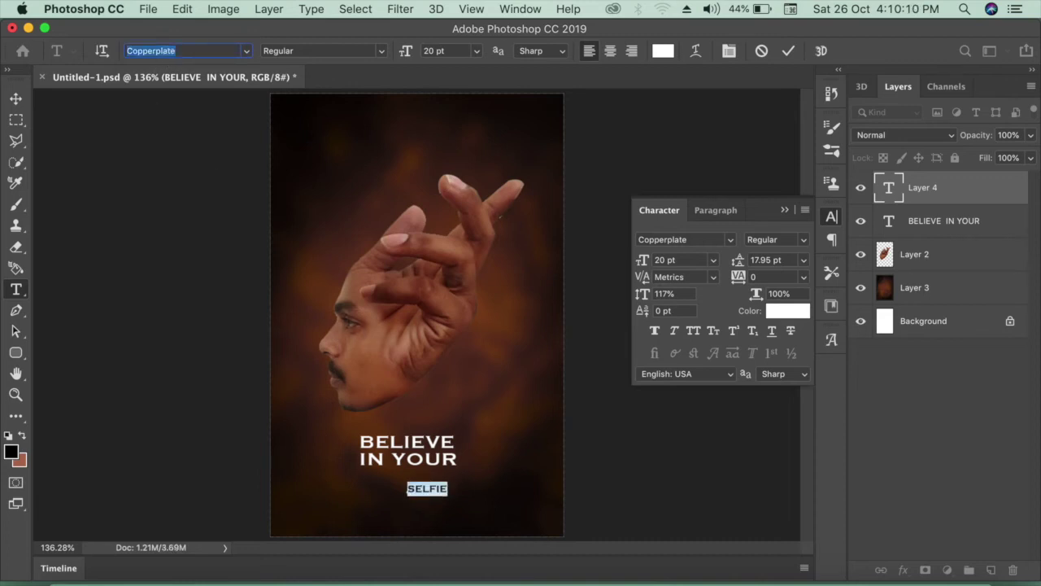
left_click(442, 487)
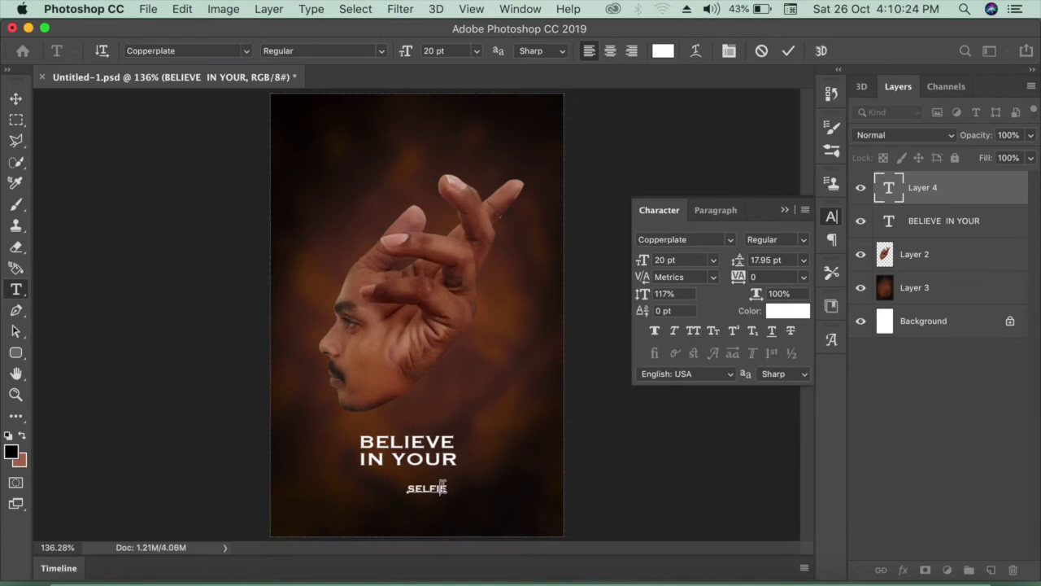
left_click(15, 98)
Step: Enlarge SELFIE to about 51.28 pt so it fits under the caption
key("super+t")
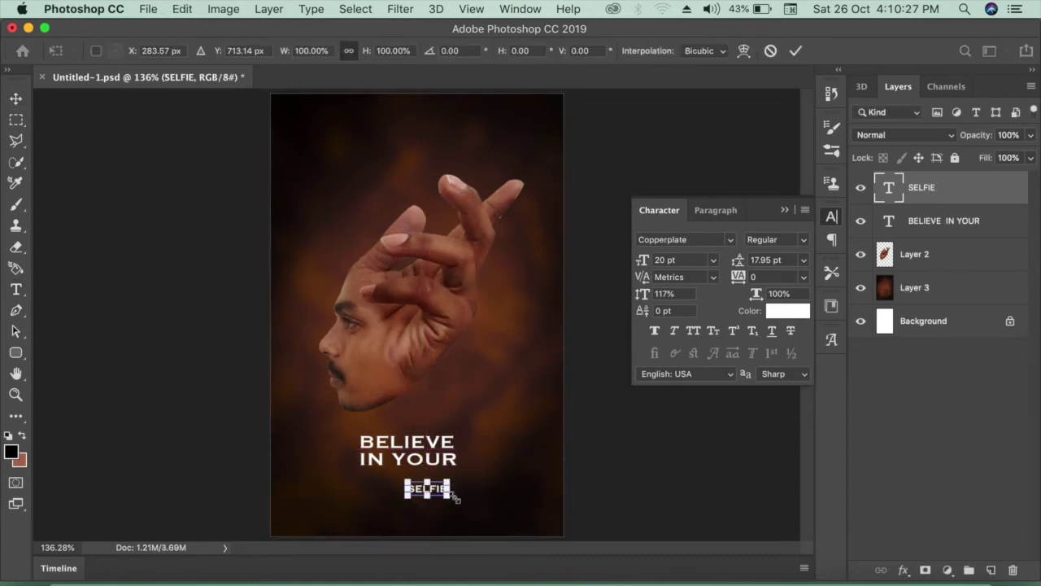
mouse_move(454, 497)
left_mouse_down()
mouse_move(521, 520)
mouse_move(452, 491)
left_mouse_up()
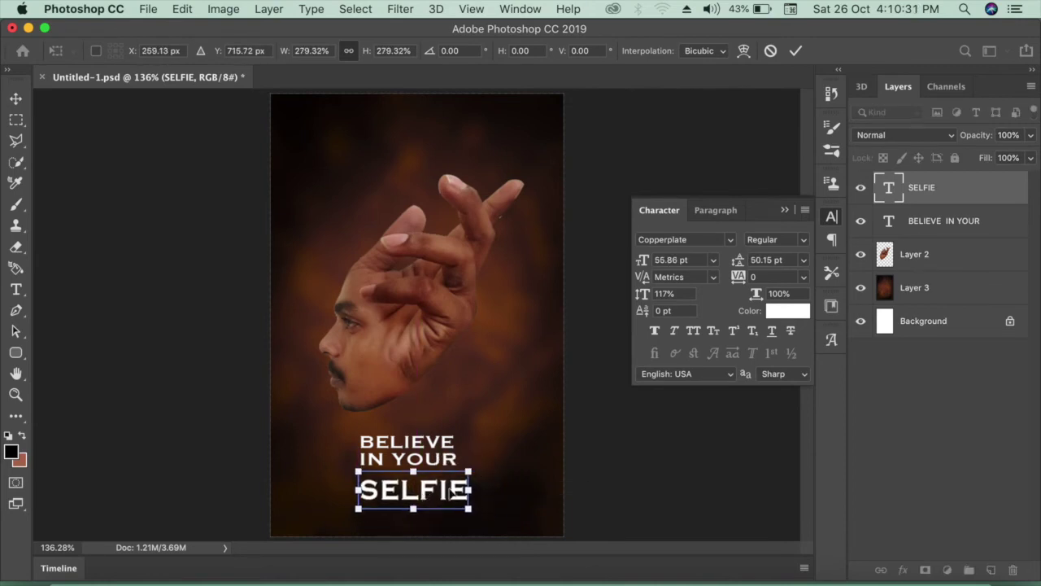
left_click_drag(469, 510, 462, 502)
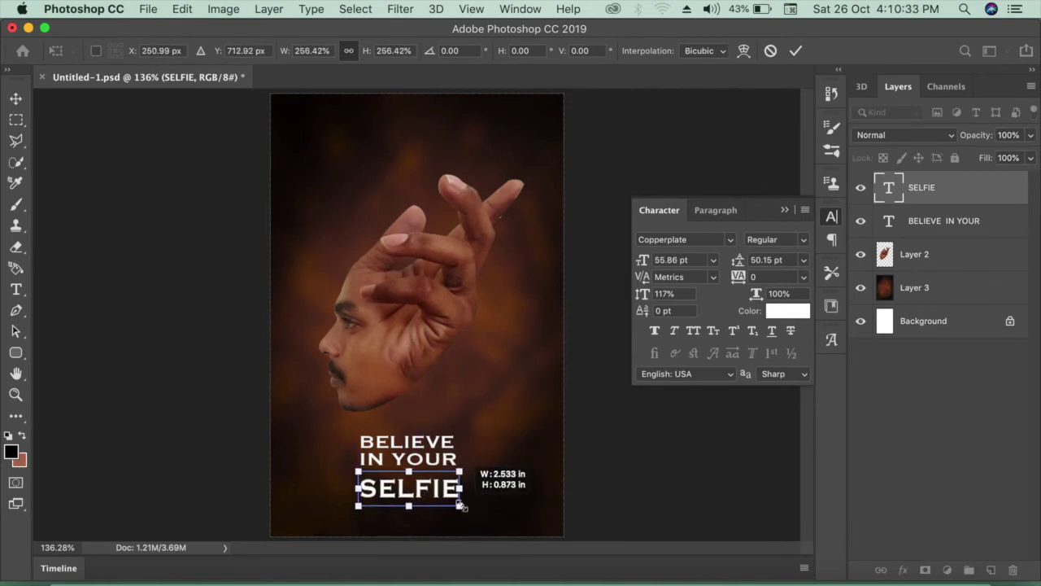
key("Return")
scroll(453, 472, "up", 2)
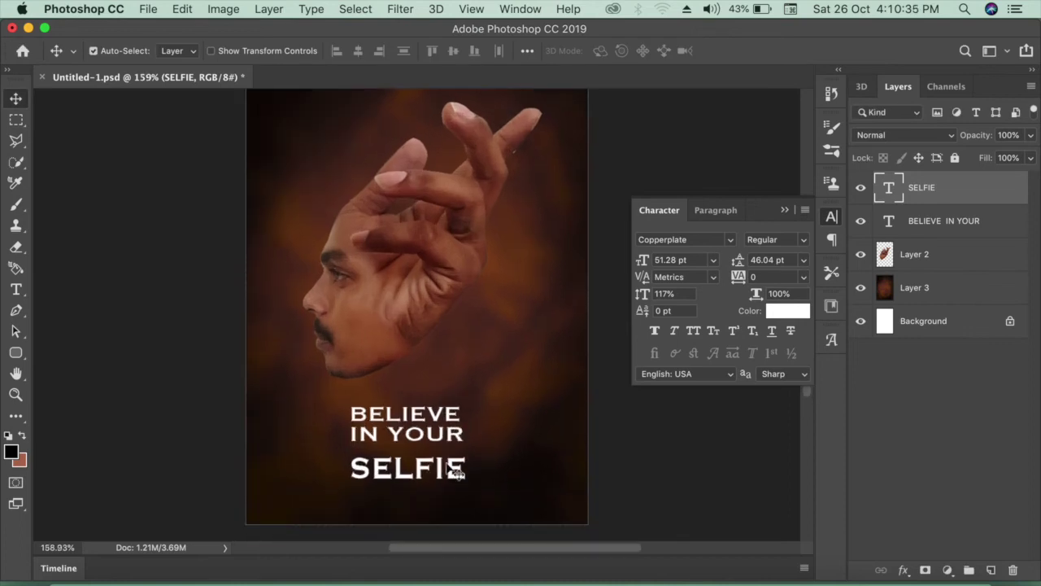
scroll(439, 415, "down", 4)
scroll(431, 264, "up", 3)
scroll(439, 259, "up", 3)
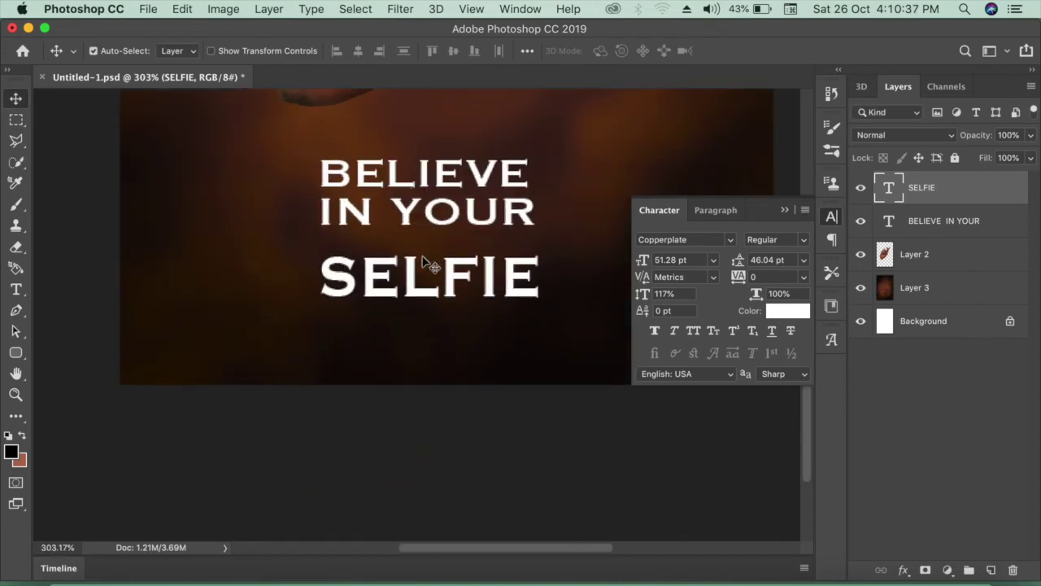
Step: Stretch BELIEVE IN YOUR and SELFIE wider so both span the same width
left_click(474, 242)
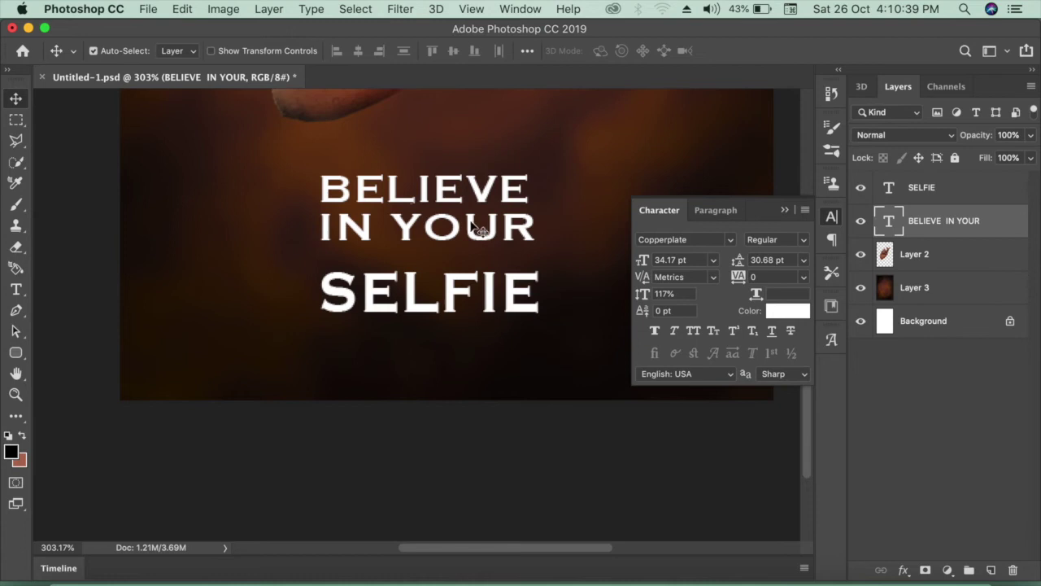
key("ctrl+t")
left_click_drag(575, 213, 596, 209)
key("Return")
left_click(498, 301)
key("ctrl+t")
left_click_drag(540, 294, 580, 297)
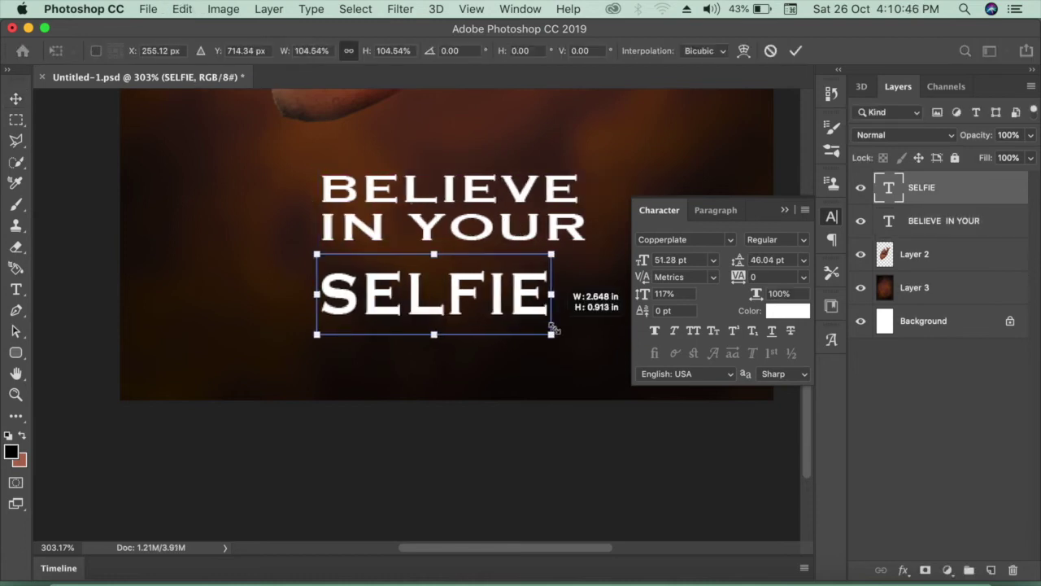
Step: Give SELFIE a deep red #bf0404 Color Overlay layer style
key("Return")
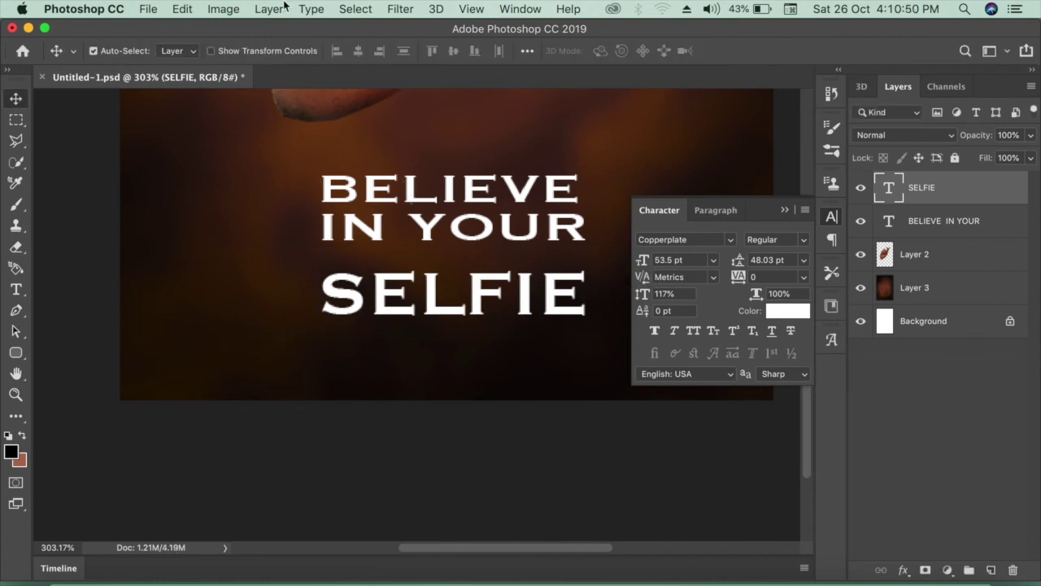
left_click(268, 9)
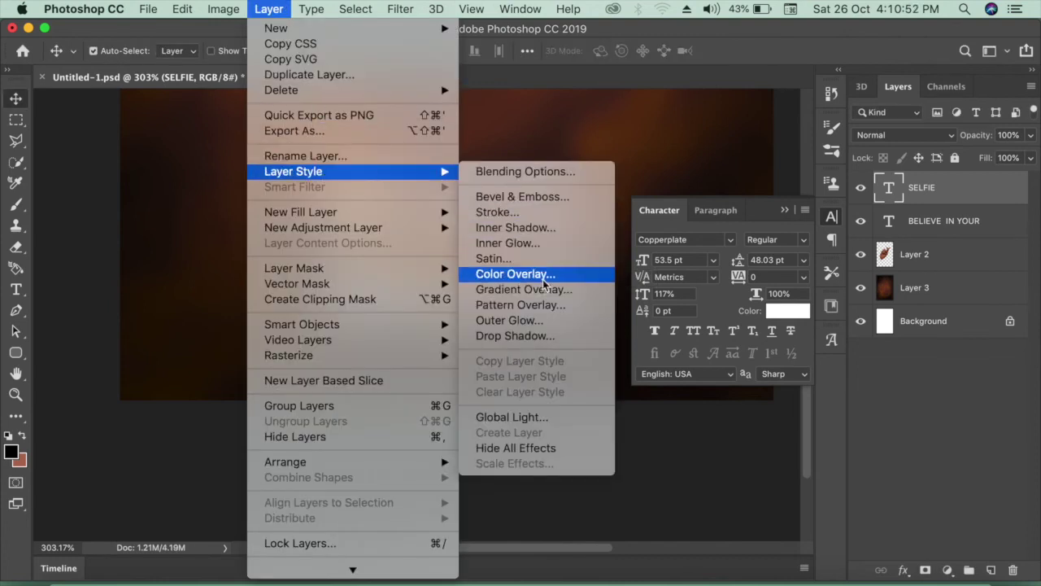
left_click(545, 274)
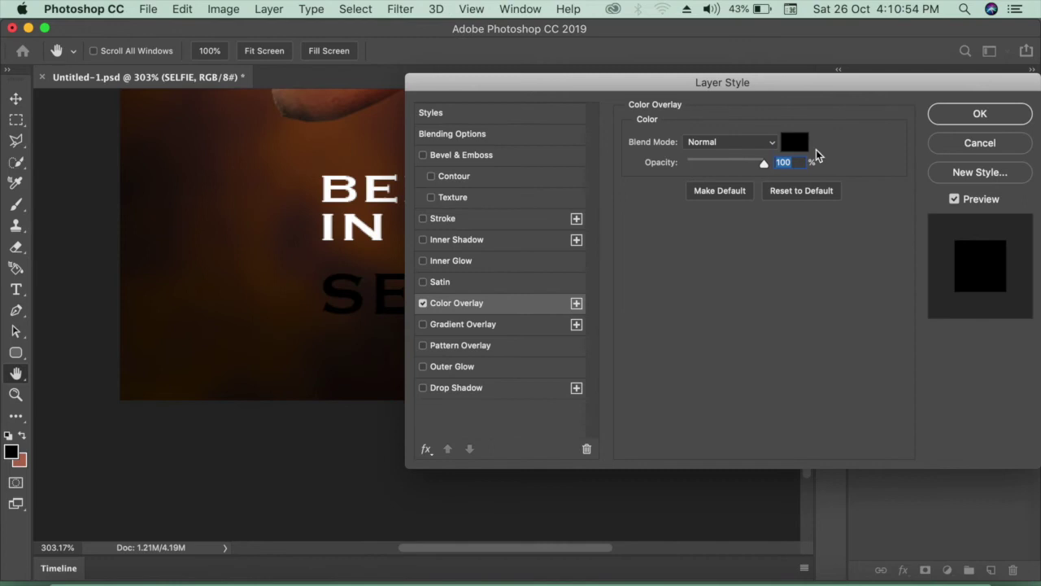
left_click(797, 148)
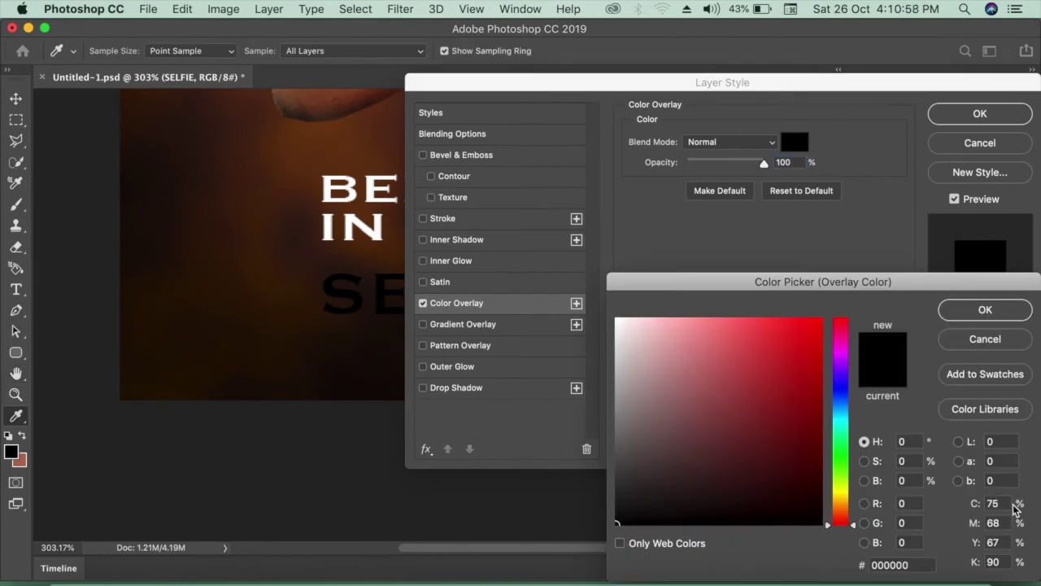
left_click_drag(844, 337, 849, 271)
left_click(821, 319)
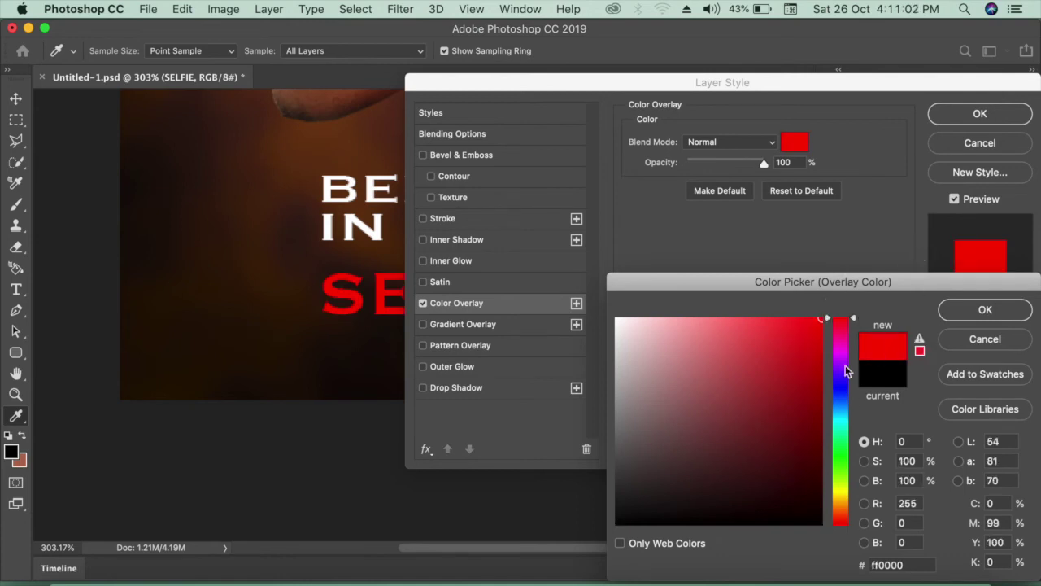
left_click(819, 369)
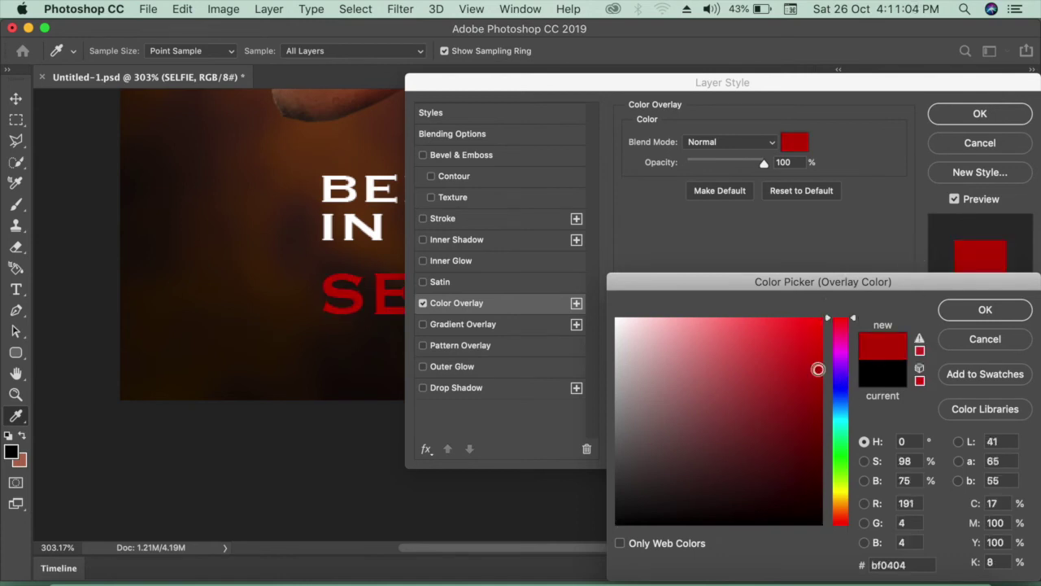
key("Return")
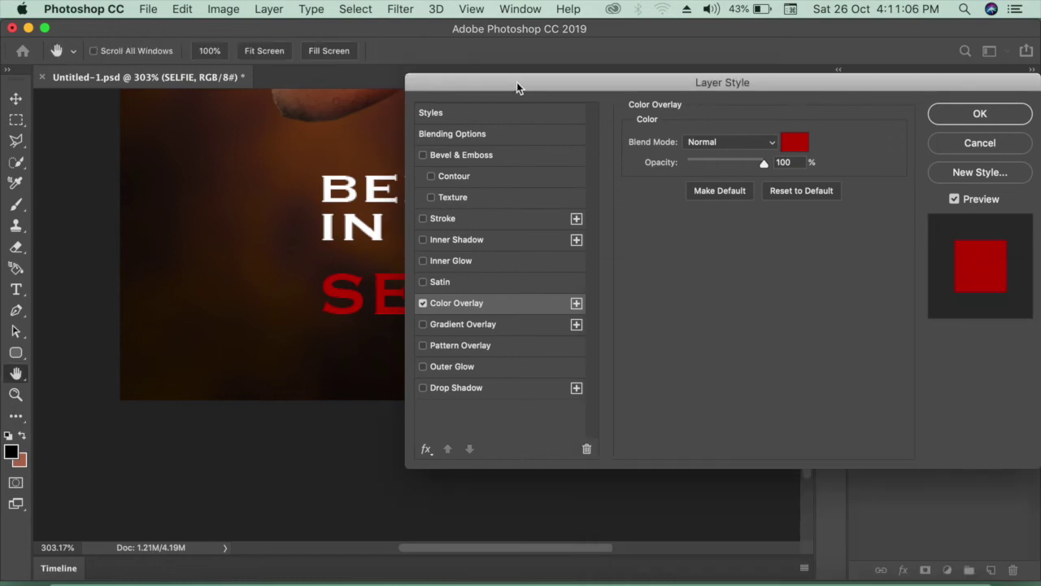
Step: Add a 2 px grey #b2afaf Stroke to SELFIE and apply the styles
left_click_drag(517, 88, 638, 88)
left_click(602, 222)
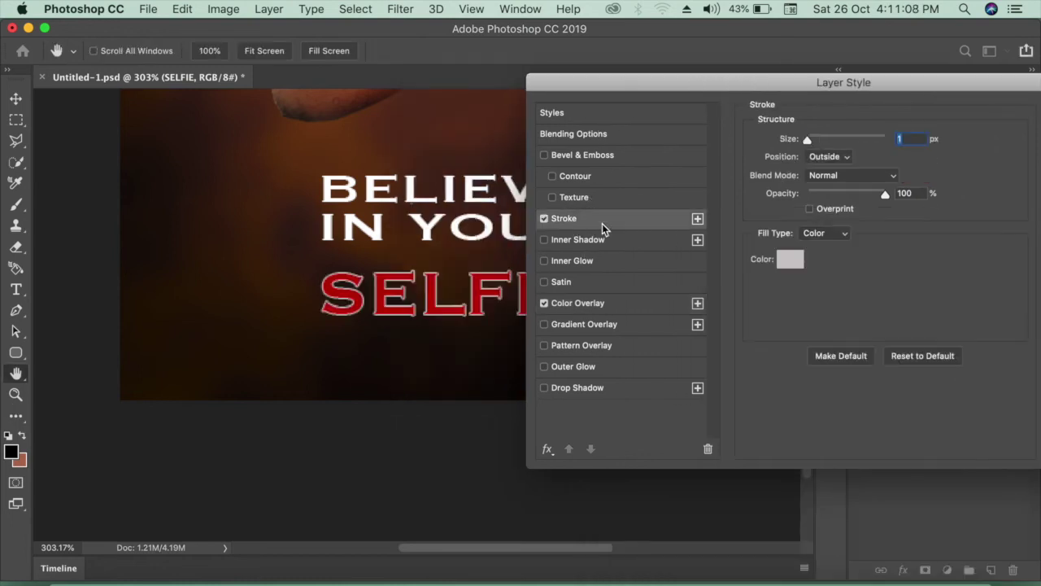
left_click(790, 260)
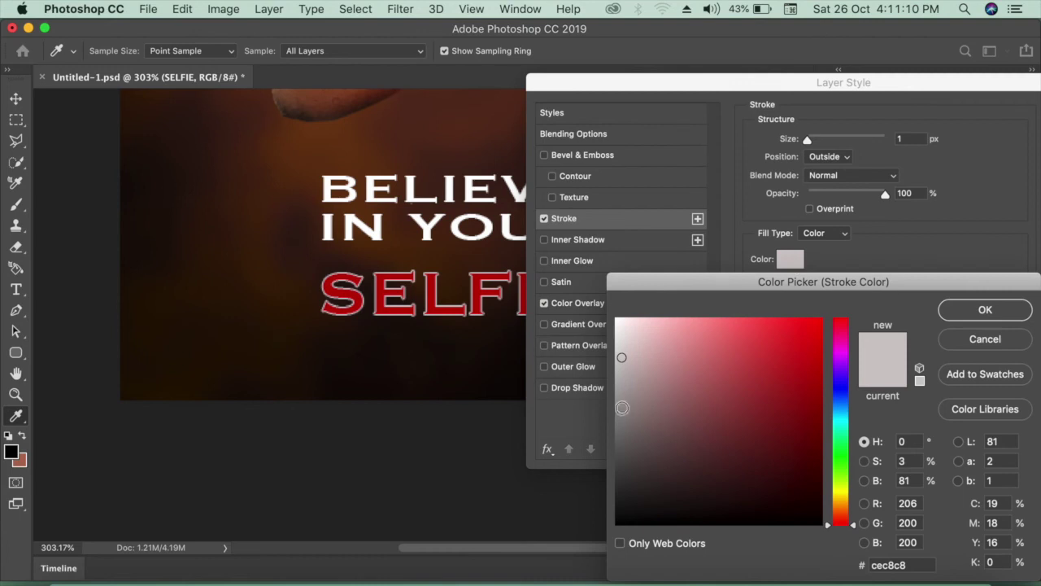
left_click(619, 380)
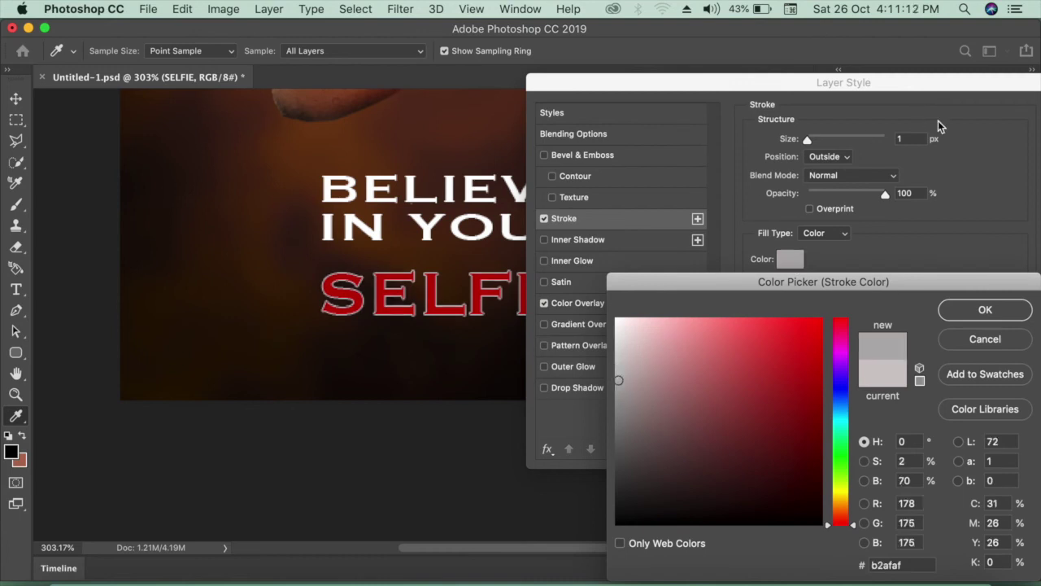
key("Return")
key("Up")
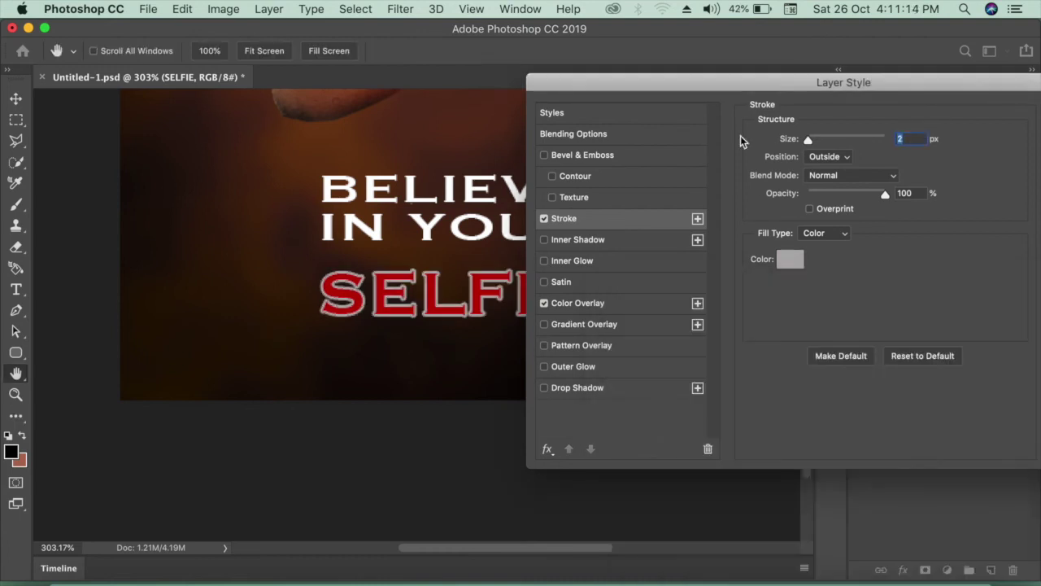
key("Return")
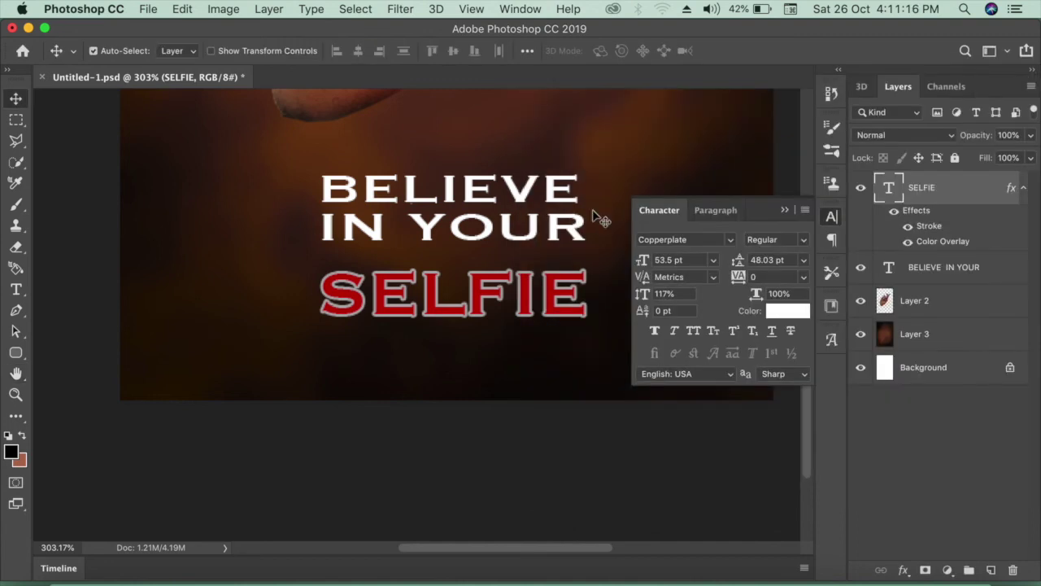
Step: Give BELIEVE IN YOUR a black Color Overlay layer style
left_click(551, 198)
left_click(223, 9)
mouse_move(269, 9)
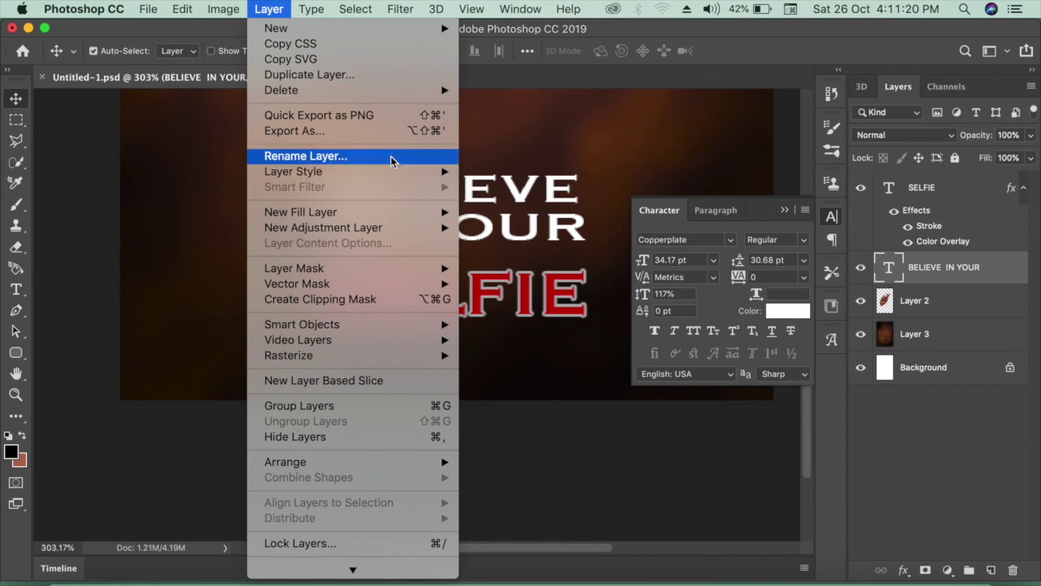
left_click(511, 274)
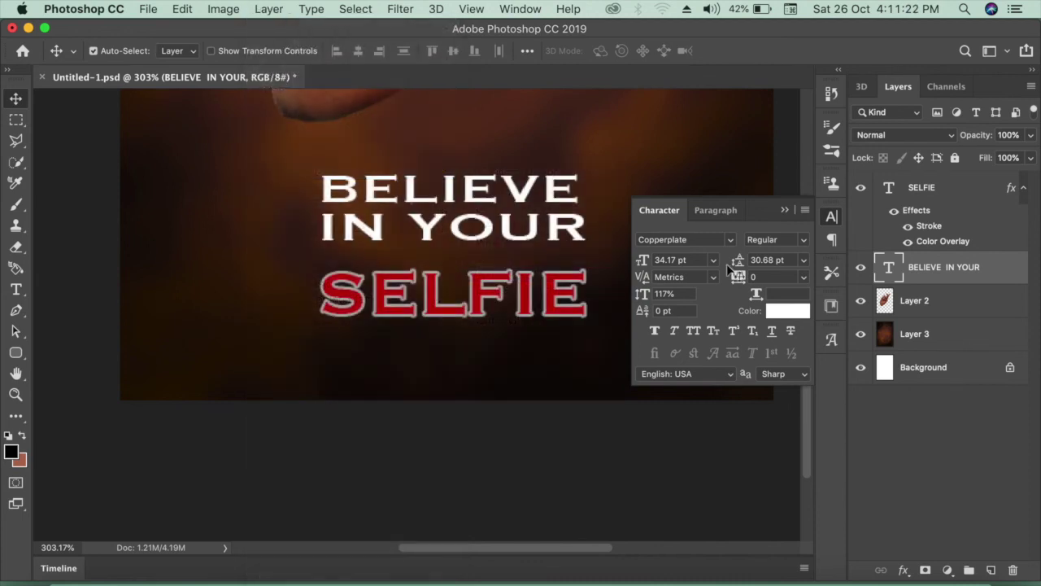
left_click(793, 144)
left_click_drag(790, 82, 961, 82)
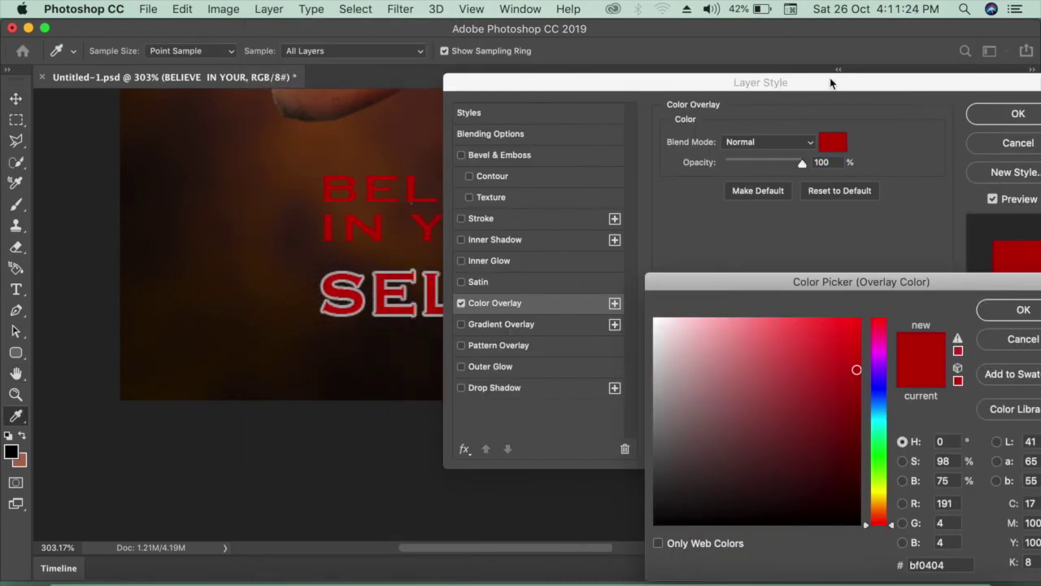
left_click_drag(825, 335, 788, 523)
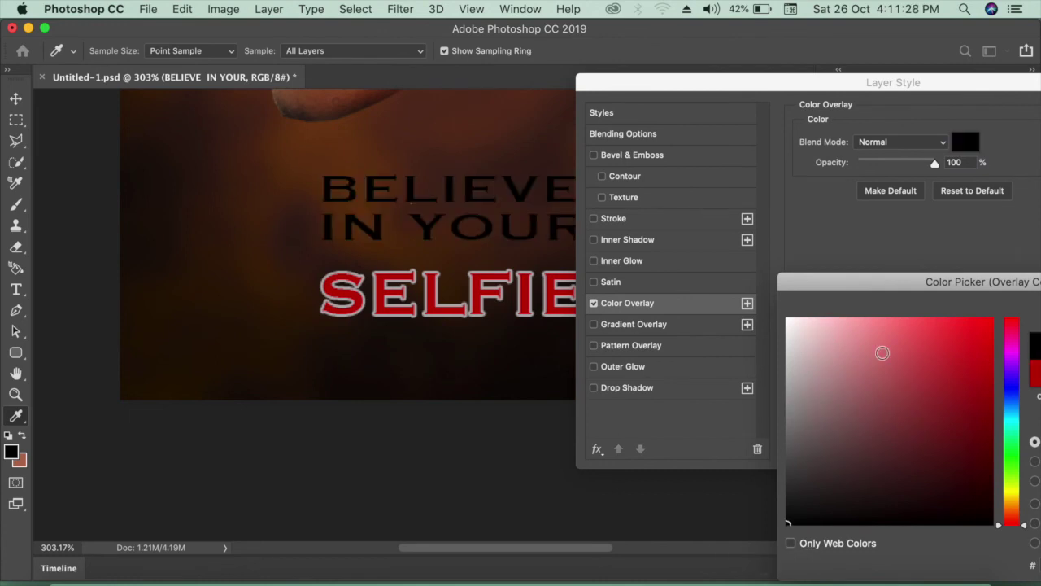
key("Return")
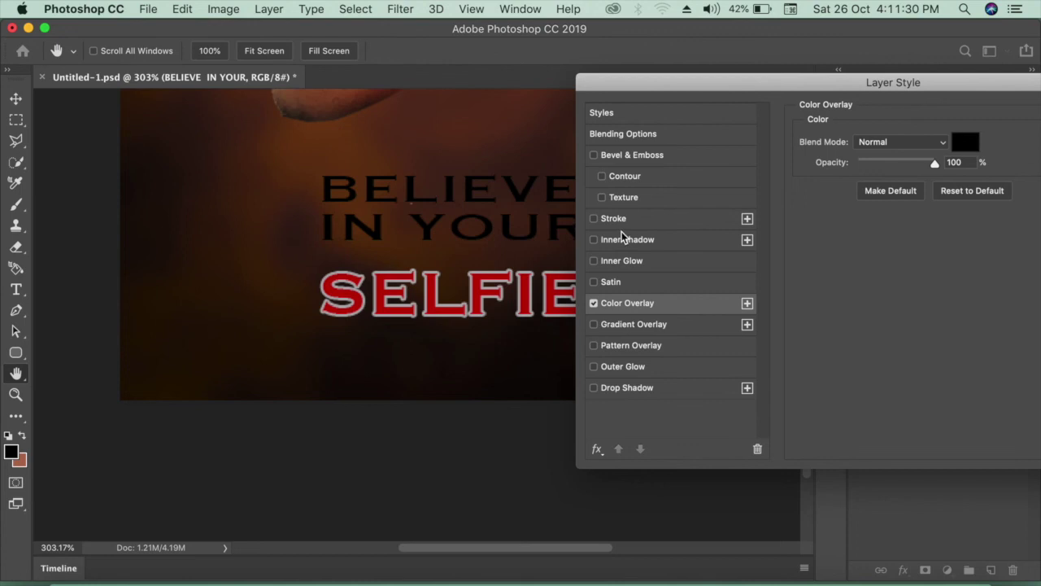
Step: Add a 2 px light grey Stroke to BELIEVE IN YOUR and apply the styles
left_click(628, 223)
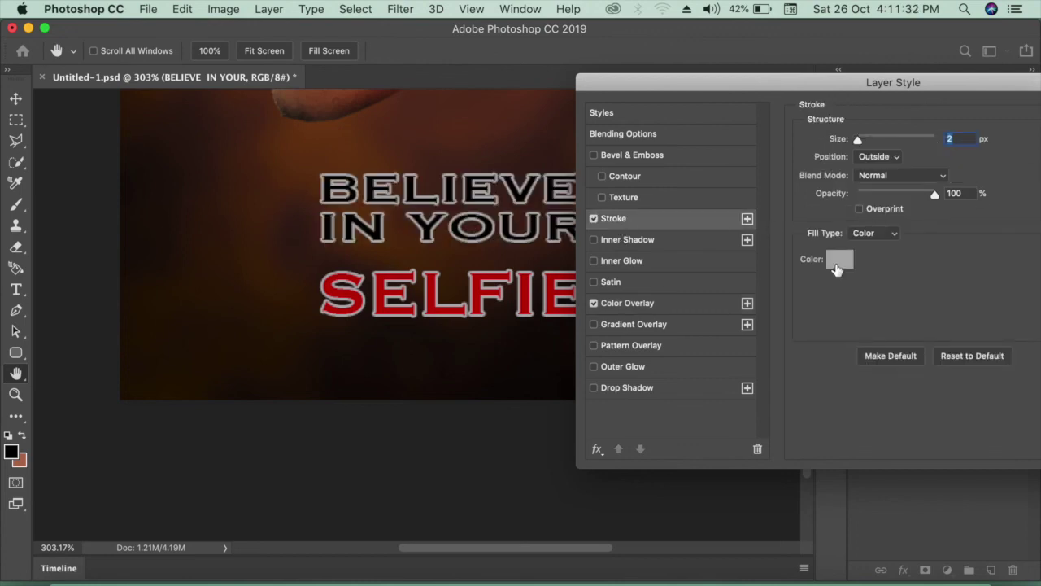
left_click(837, 270)
mouse_move(651, 383)
left_mouse_down()
mouse_move(617, 360)
mouse_move(623, 318)
mouse_move(622, 357)
left_mouse_up()
key("Return")
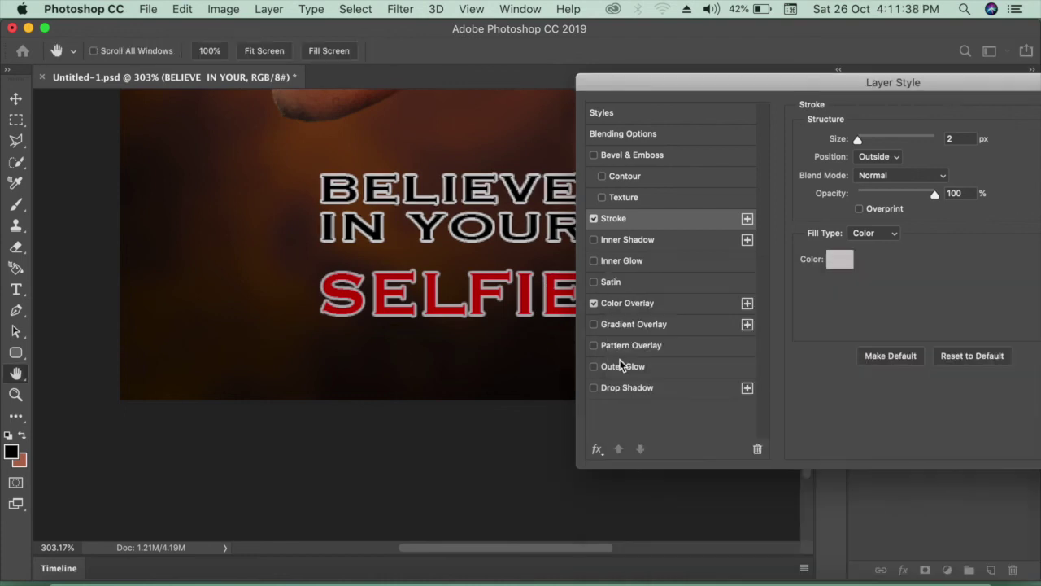
key("Return")
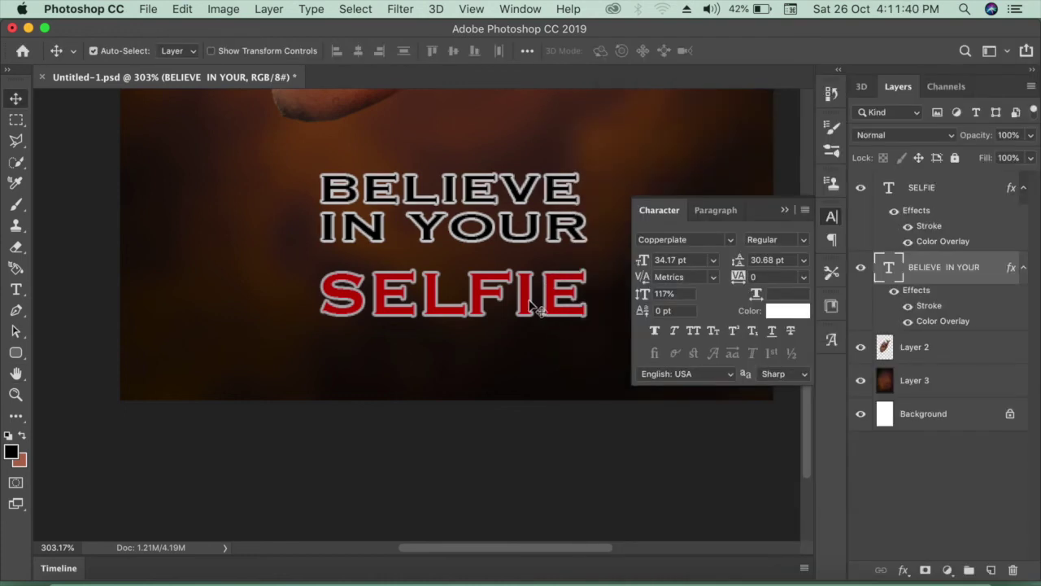
left_click(531, 303)
Step: Nudge SELFIE up under the caption, then view the poster fitted in full-screen mode
key("Up")
key("Up")
key("Up")
key("super+0")
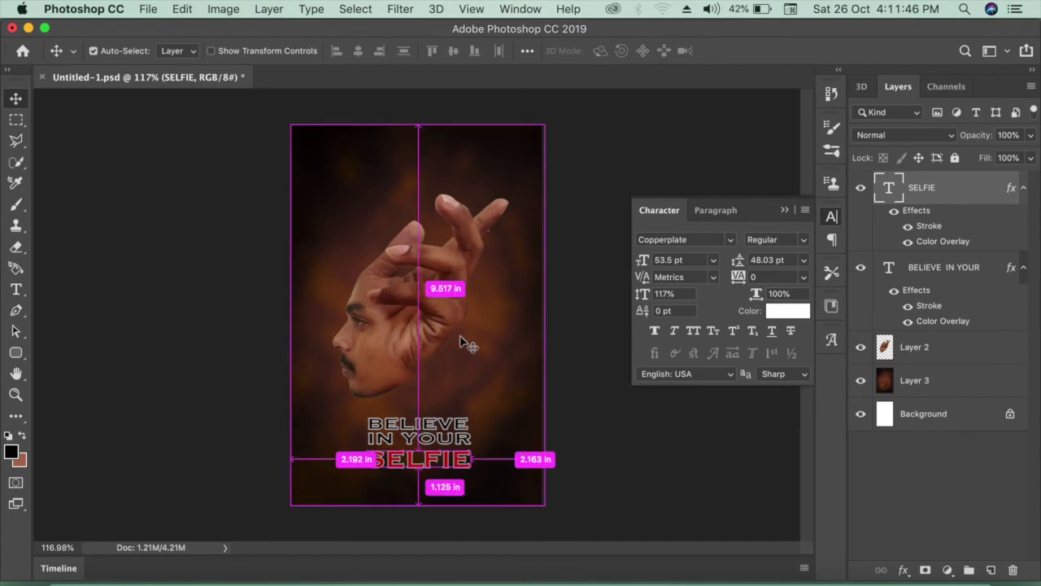
key("f")
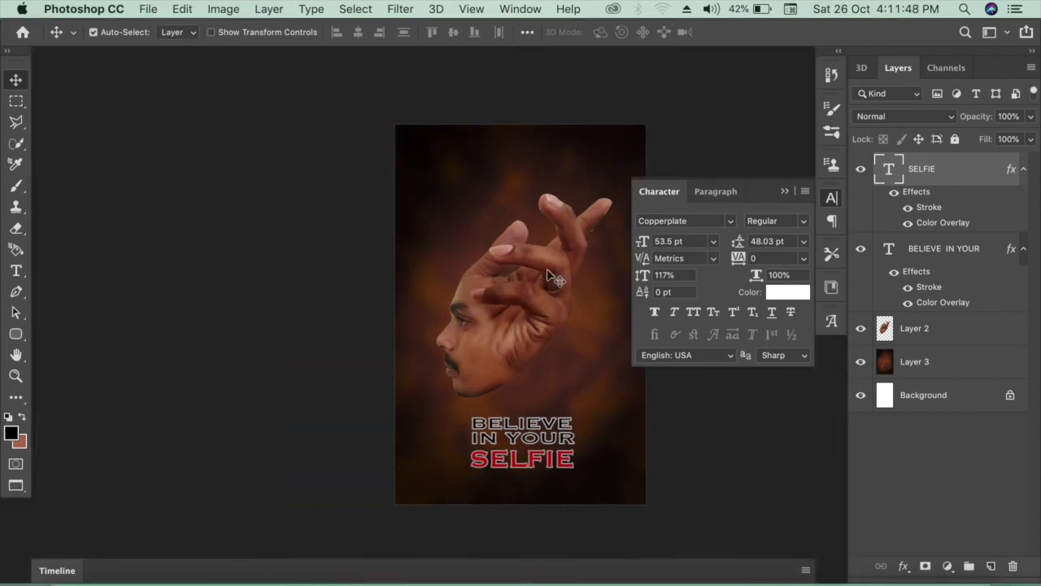
key("f")
scroll(527, 324, "up", 1)
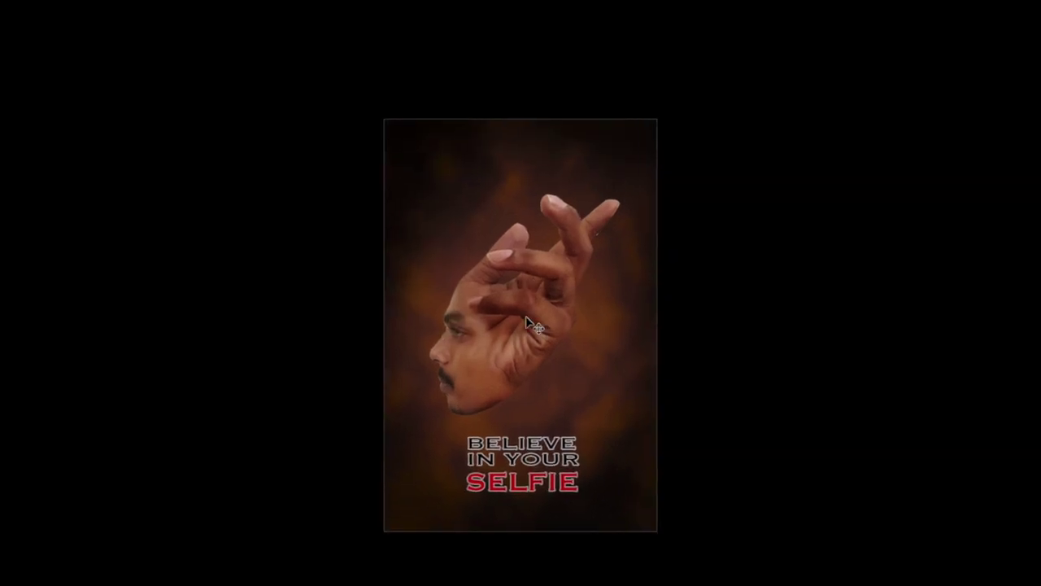
scroll(527, 324, "up", 1)
scroll(527, 324, "up", 1)
scroll(527, 324, "up", 1)
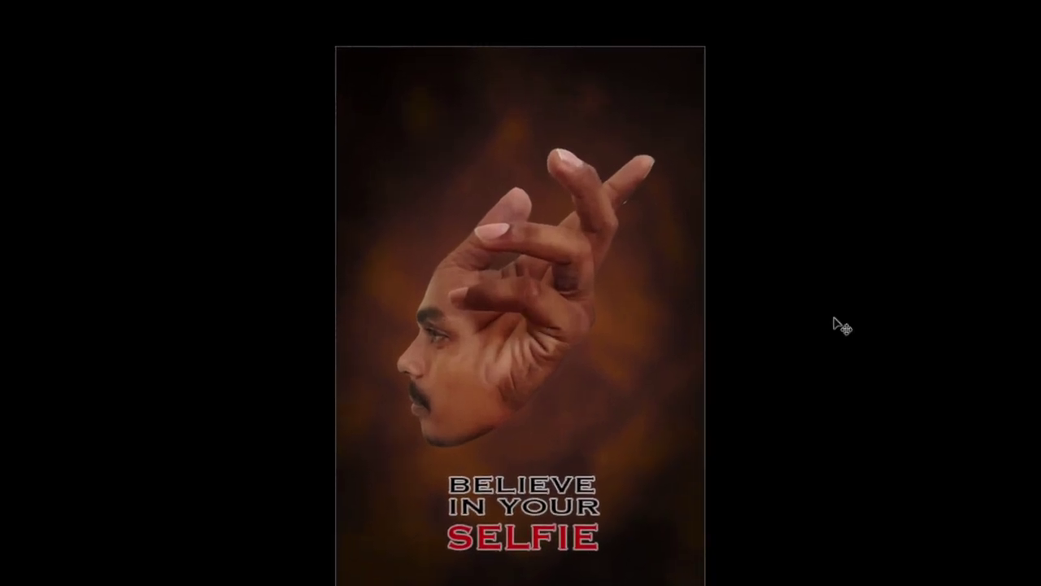